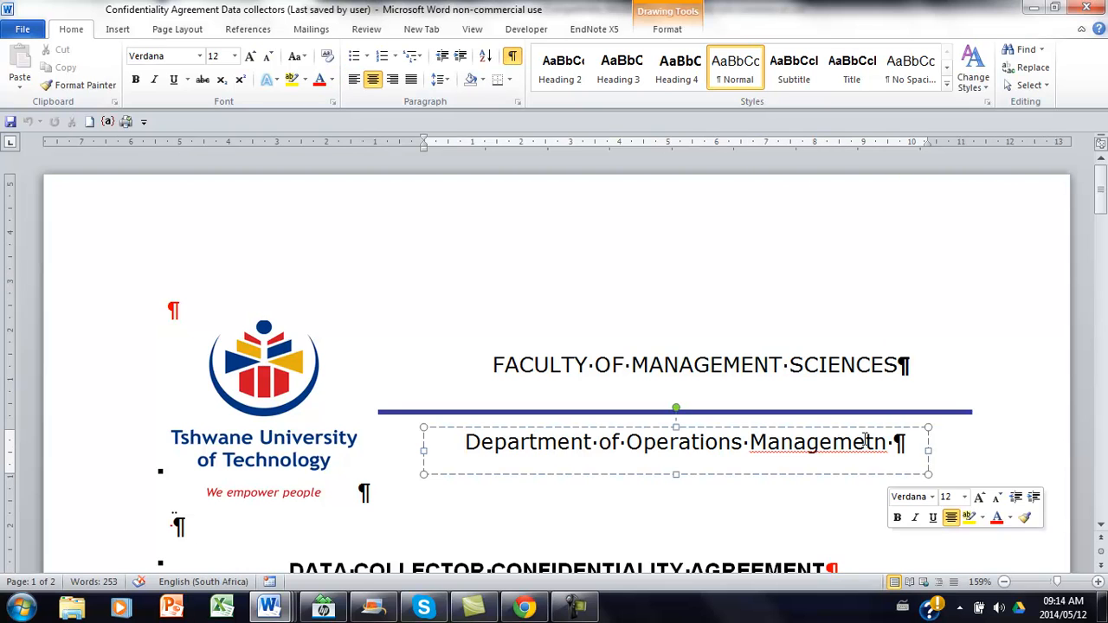
# Correct the misspelled word "Managemetn" to "Management" in the department heading.
pyautogui.click(943, 212)
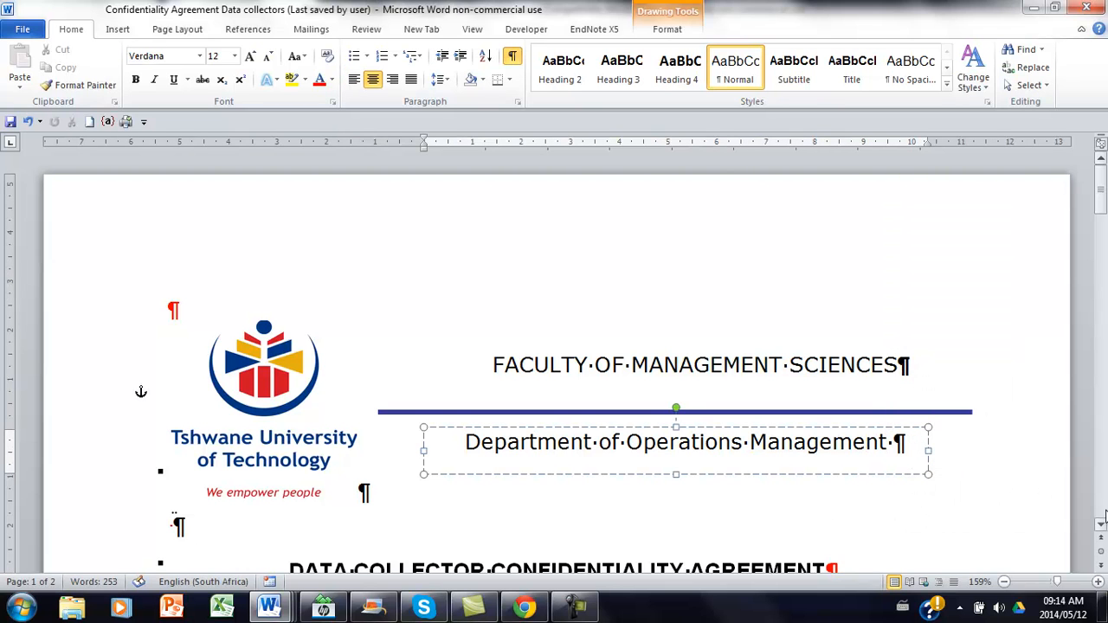
# Read through the data collector confidentiality agreement from its heading down to the signature sections on the second page.
pyautogui.click(1101, 526)
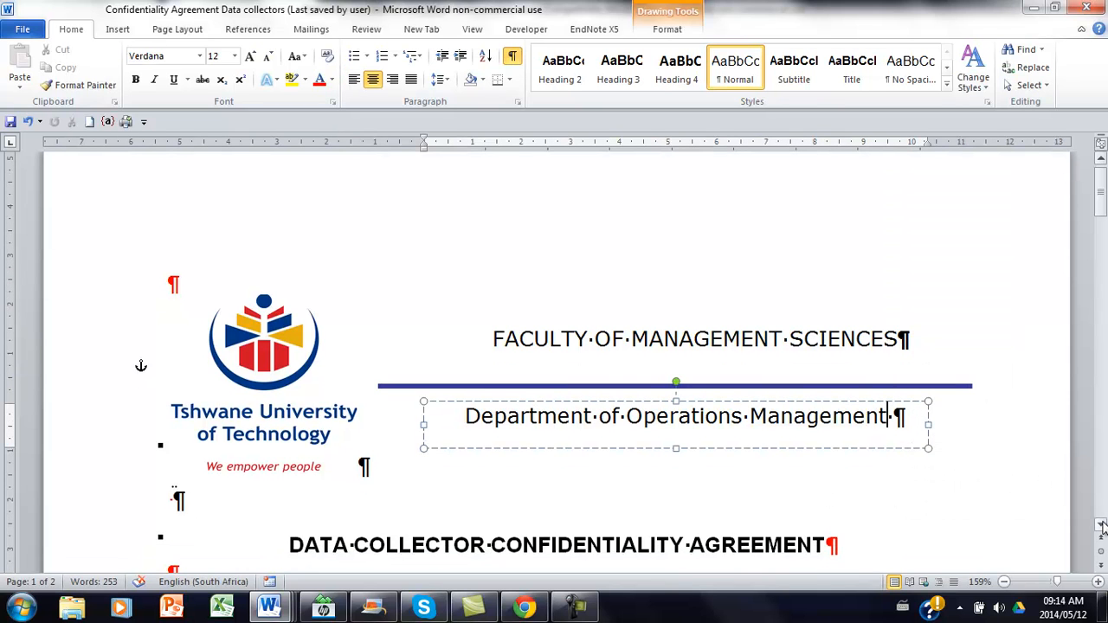
pyautogui.click(1101, 525)
pyautogui.click(1101, 525)
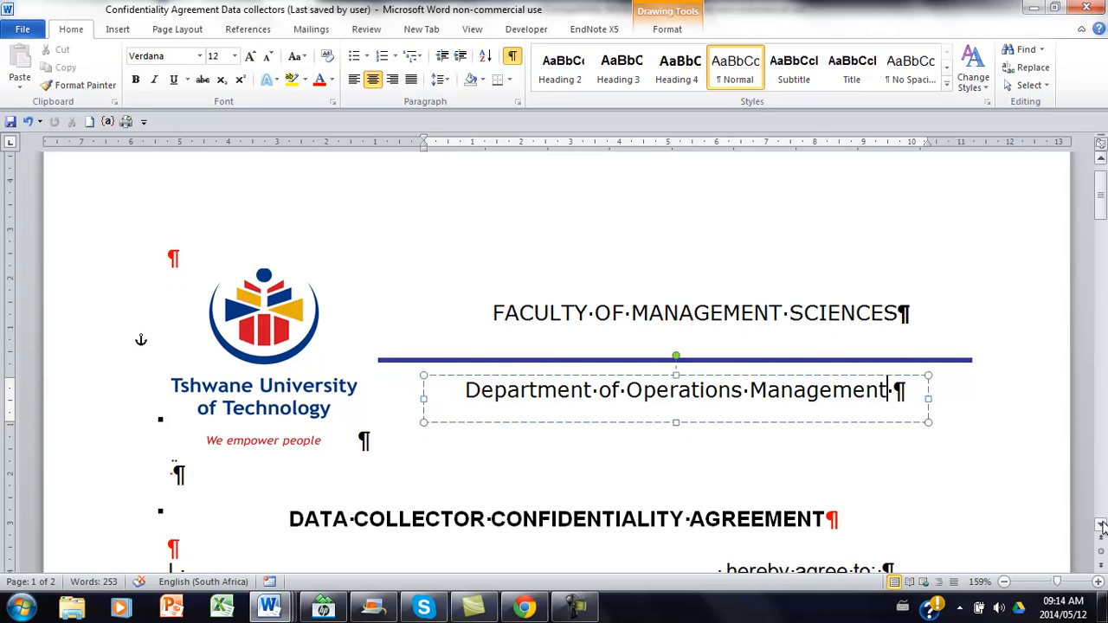
pyautogui.click(1101, 526)
pyautogui.click(1101, 526)
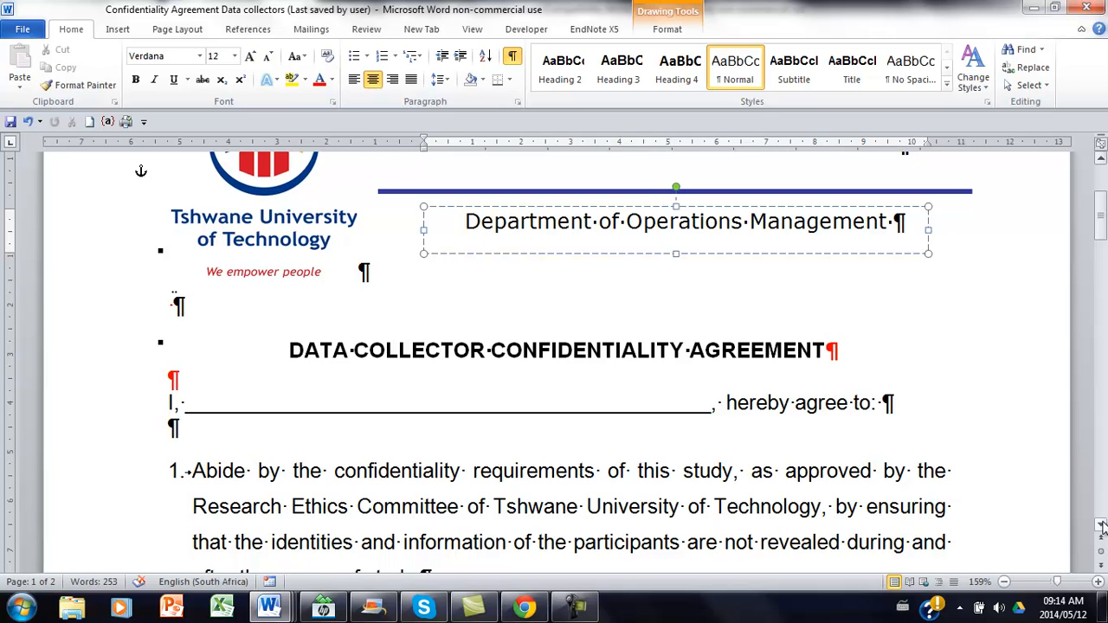
pyautogui.click(1101, 526)
pyautogui.click(1101, 525)
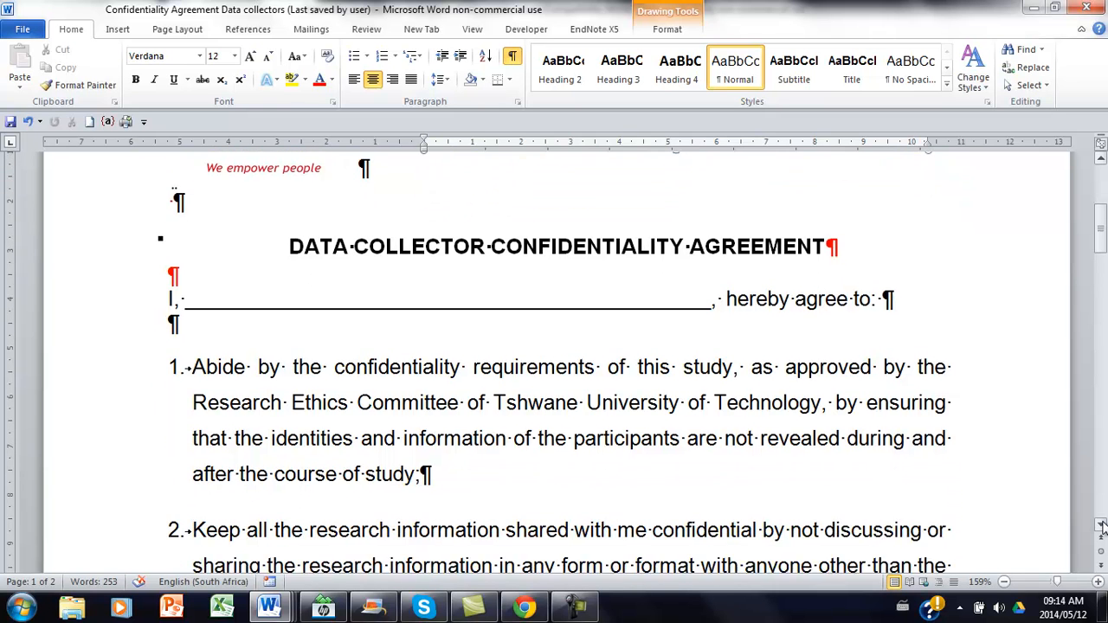
pyautogui.click(1101, 525)
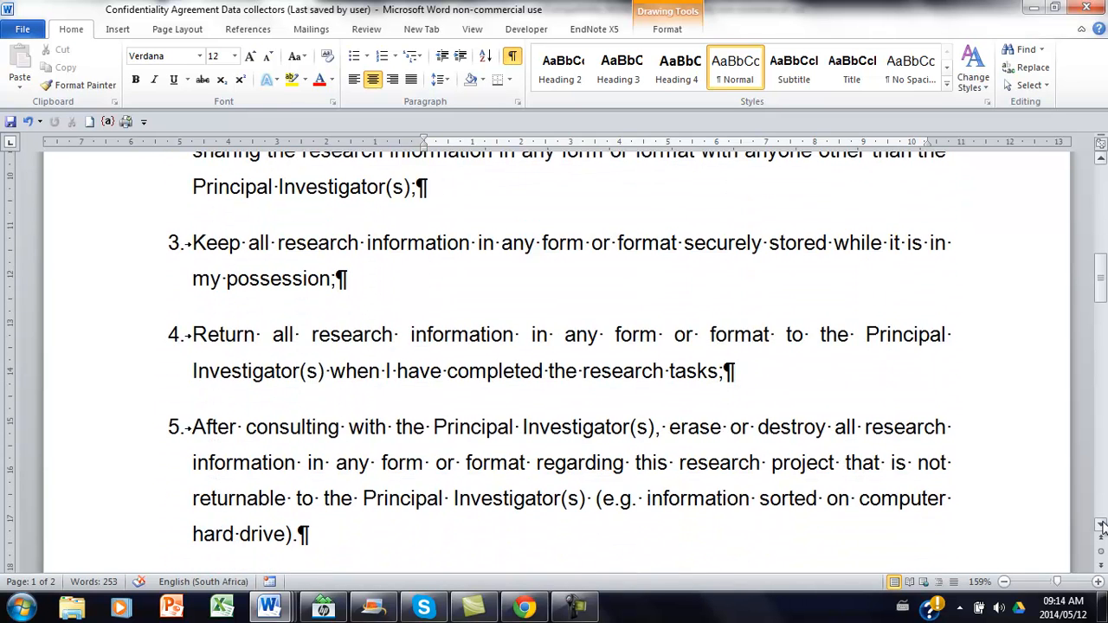
pyautogui.click(1101, 525)
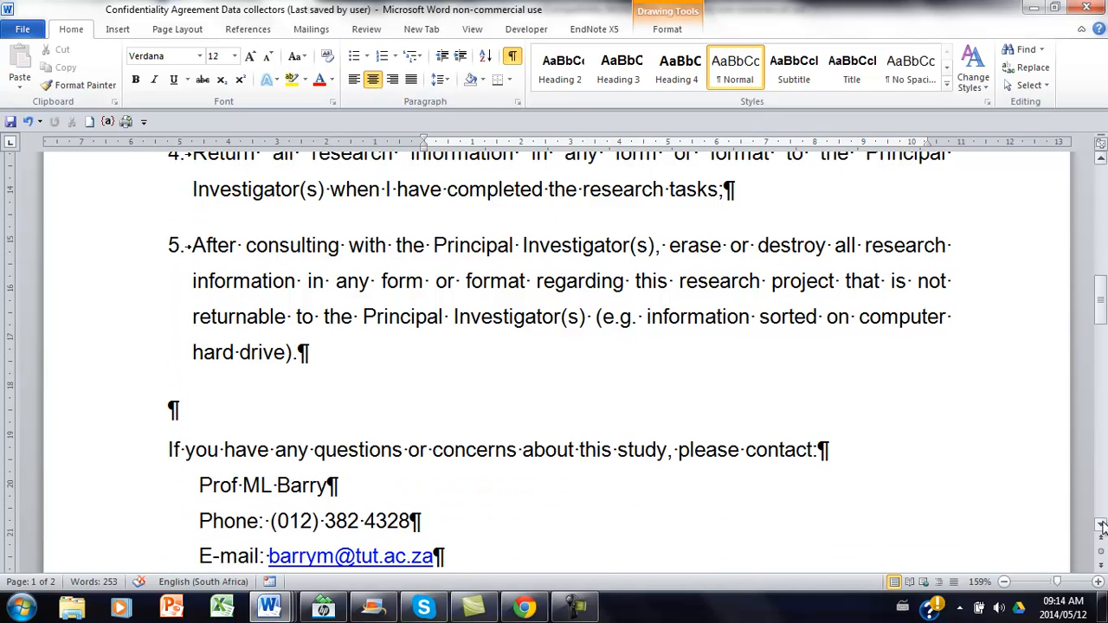
pyautogui.click(1101, 525)
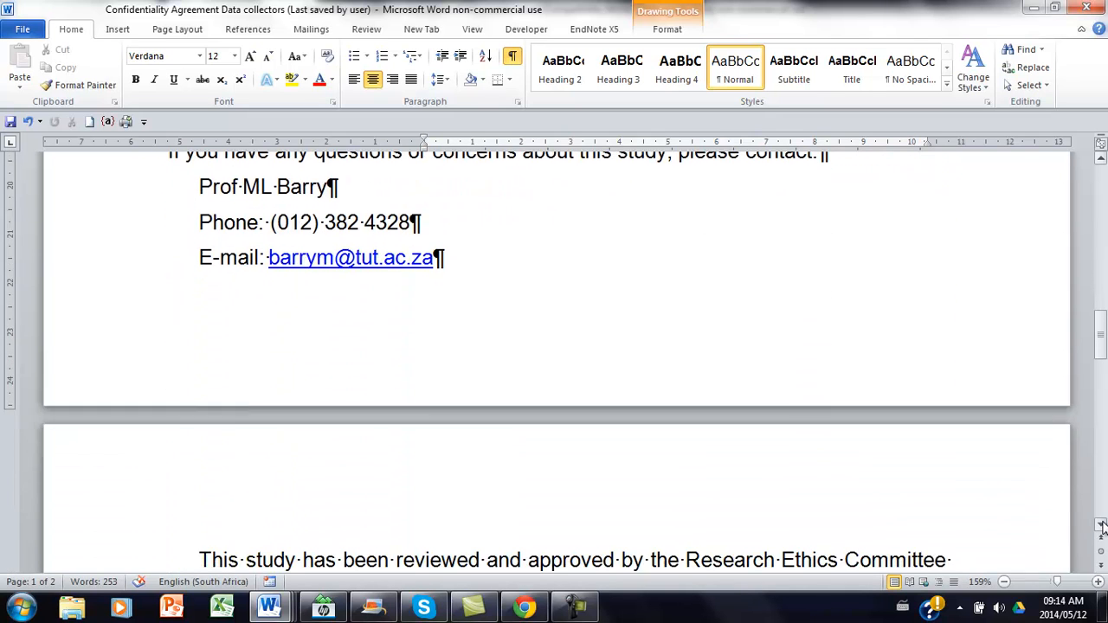
pyautogui.click(1100, 525)
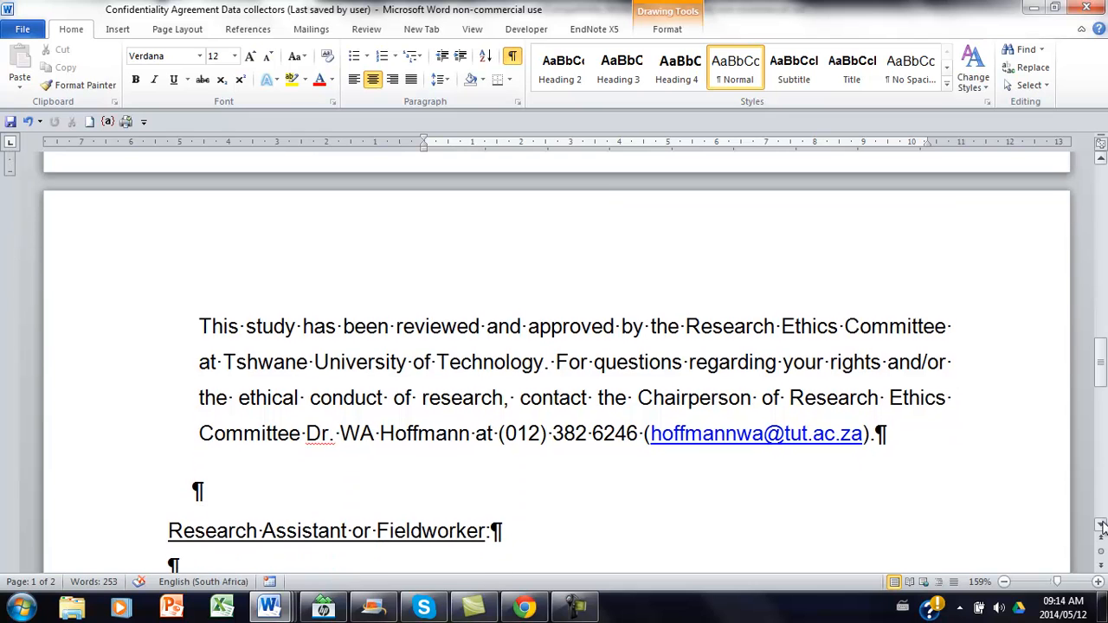
pyautogui.click(1101, 525)
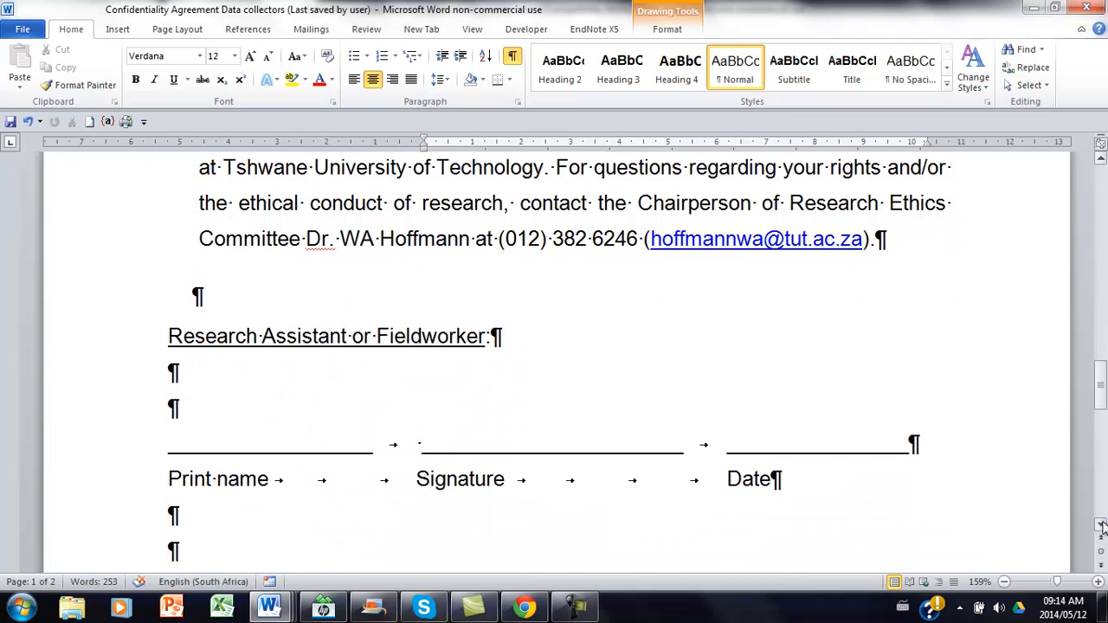
pyautogui.click(1101, 526)
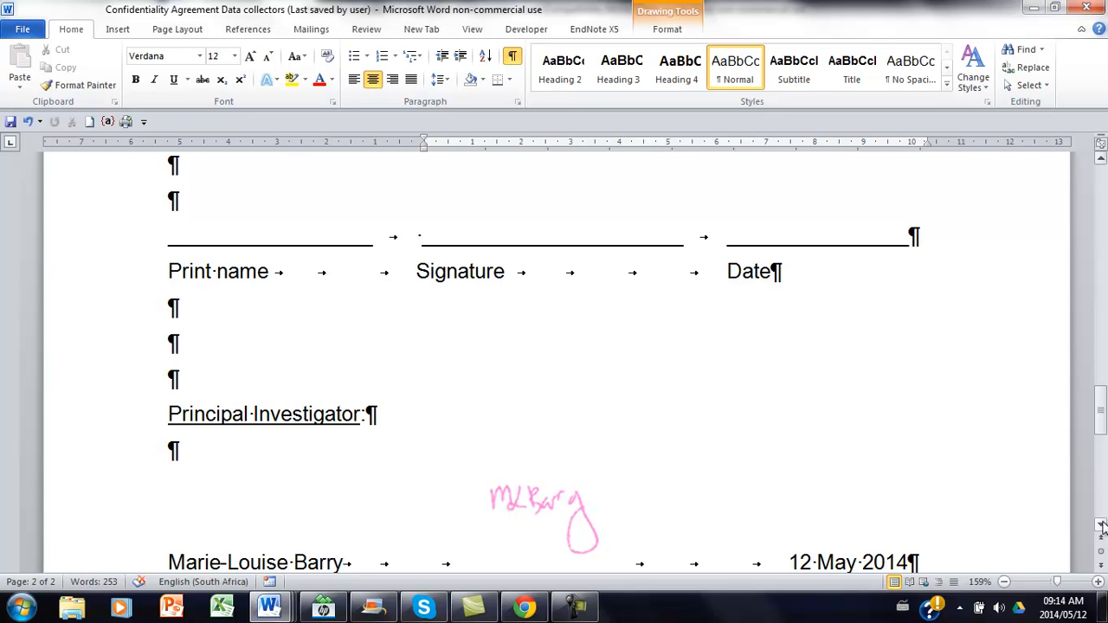
# Close the confidentiality agreement and dismiss the Document Recovery pane beside the data entry and analysis description.
pyautogui.click(1087, 7)
pyautogui.click(485, 327)
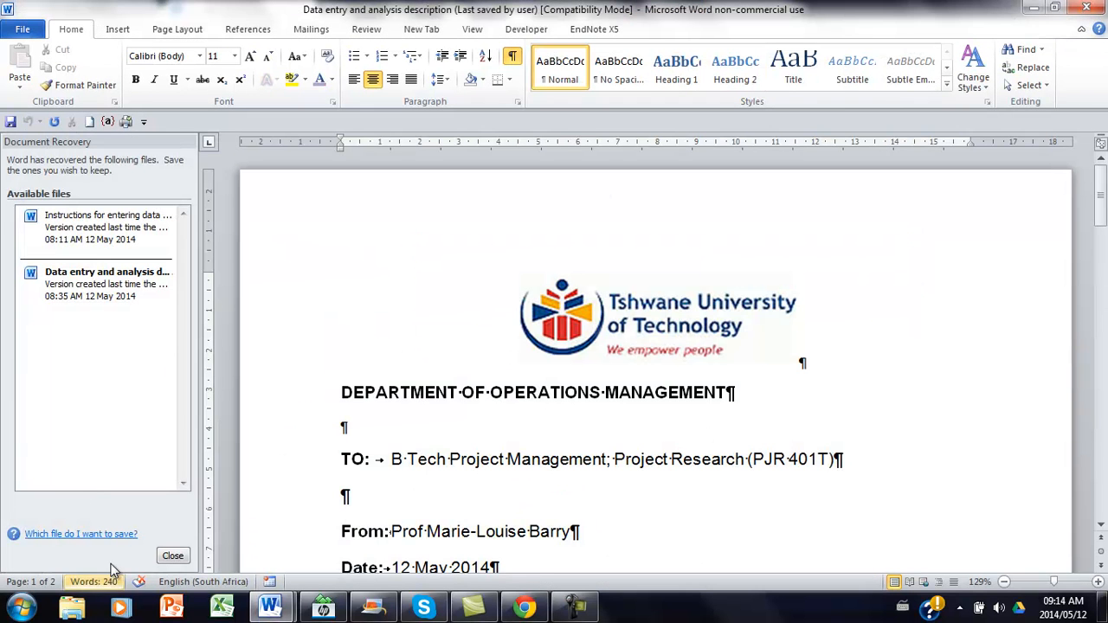
pyautogui.click(173, 555)
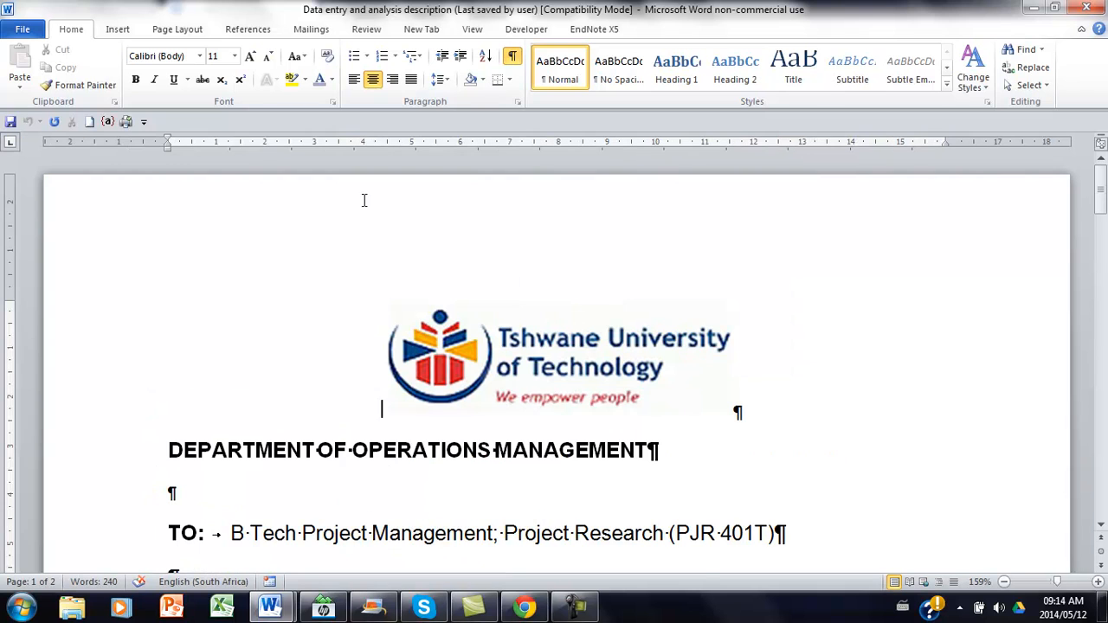
# Read the Group Assignment 4 data entry and analysis description down to the end of its marking rubric.
pyautogui.click(1101, 525)
pyautogui.moveTo(1101, 525); pyautogui.dragTo(1101, 525)
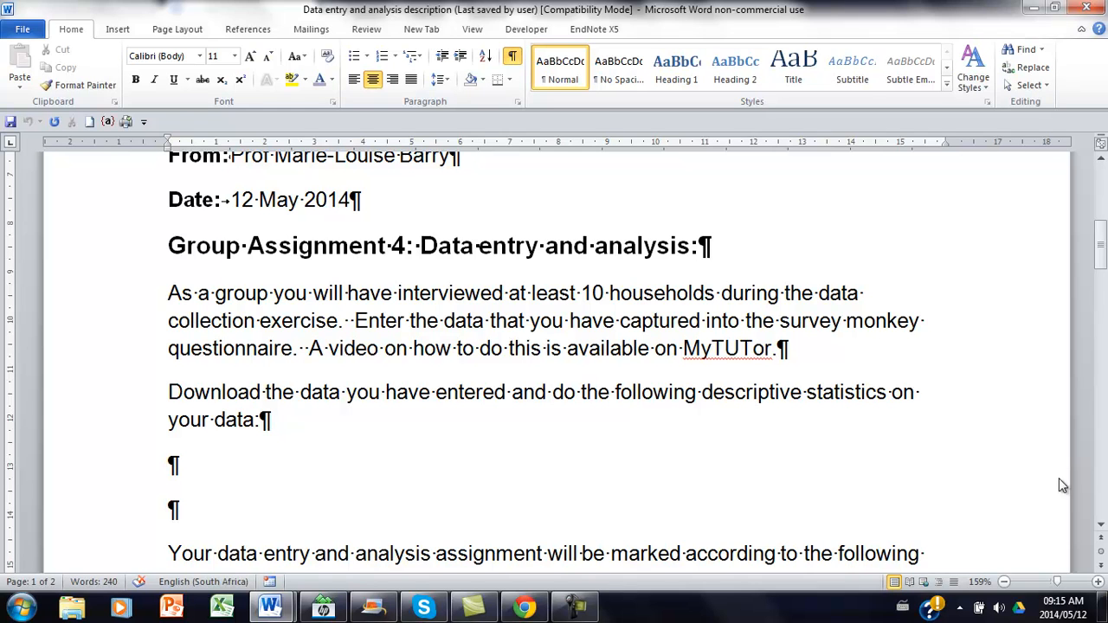
pyautogui.click(1099, 528)
pyautogui.click(1099, 528)
pyautogui.click(1100, 528)
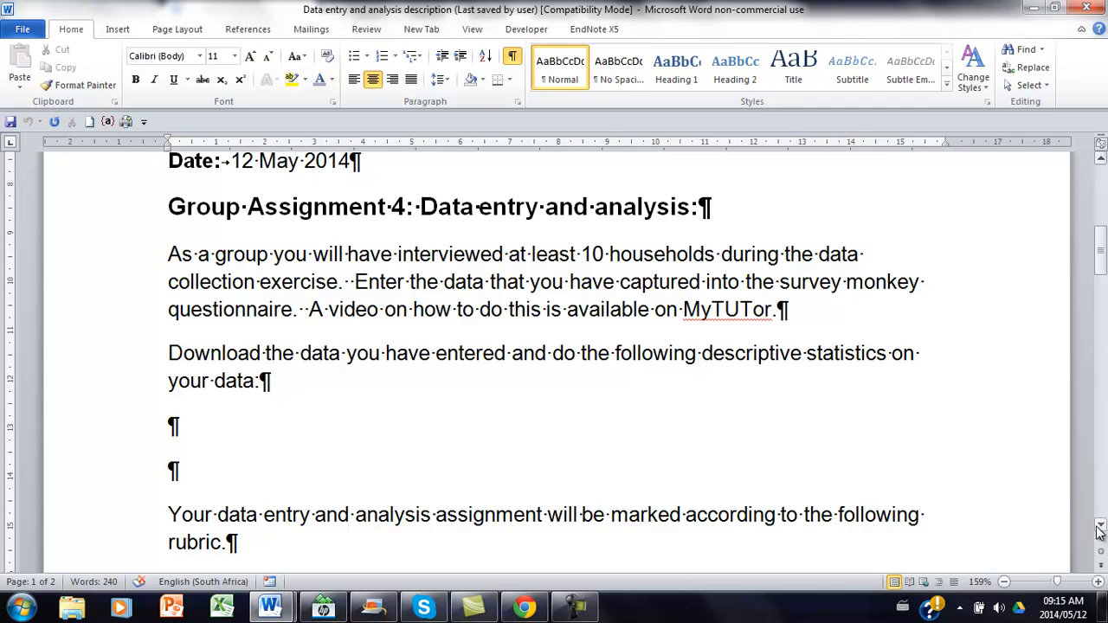
pyautogui.scroll(-5, 1098, 531)
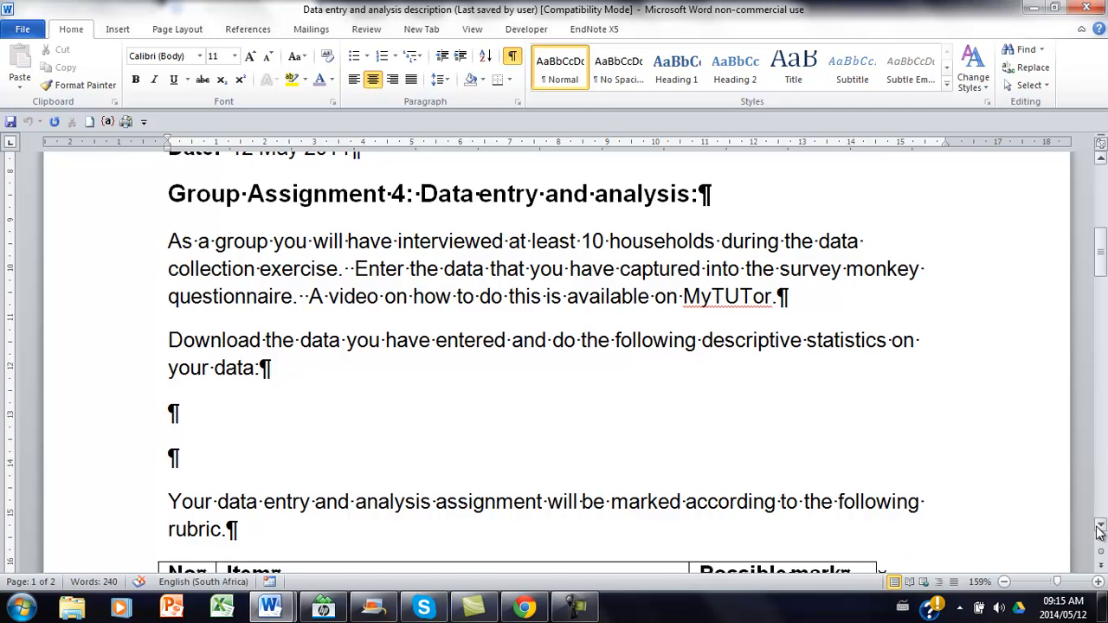
pyautogui.scroll(-4, 1098, 531)
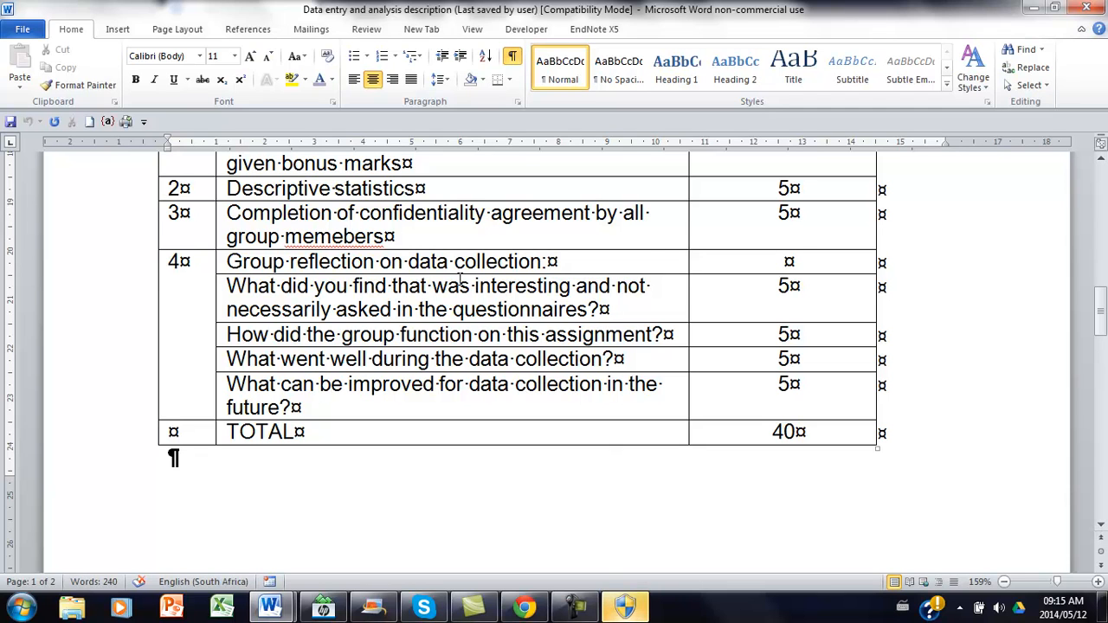
# Correct the misspelled word "memebers" to "members" in item 3 of the marking rubric.
pyautogui.click(331, 236)
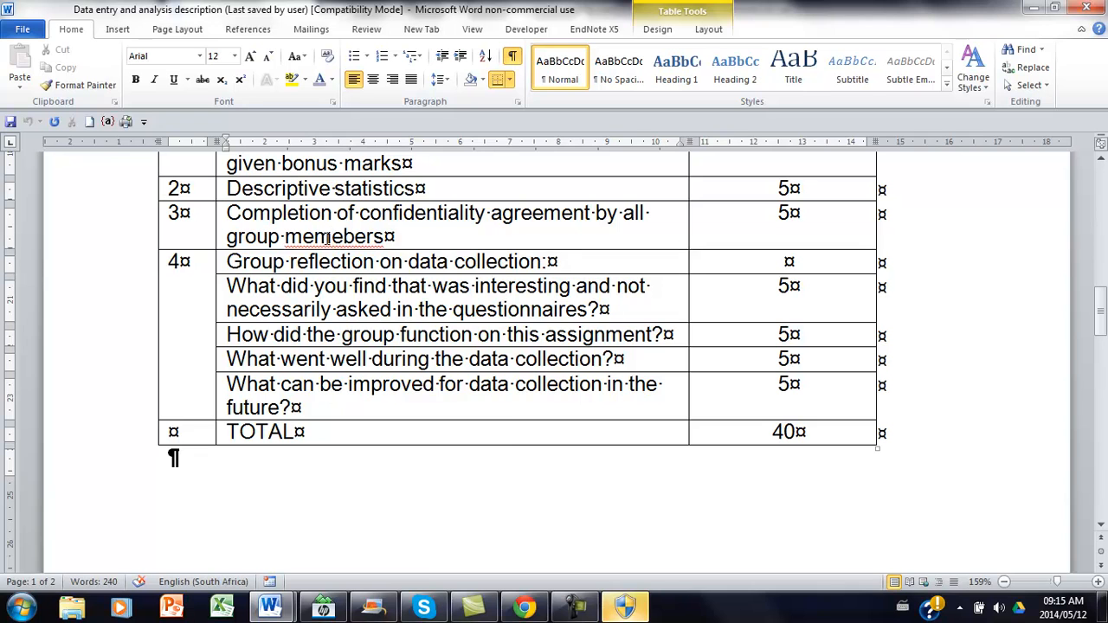
pyautogui.rightClick(332, 239)
pyautogui.click(424, 259)
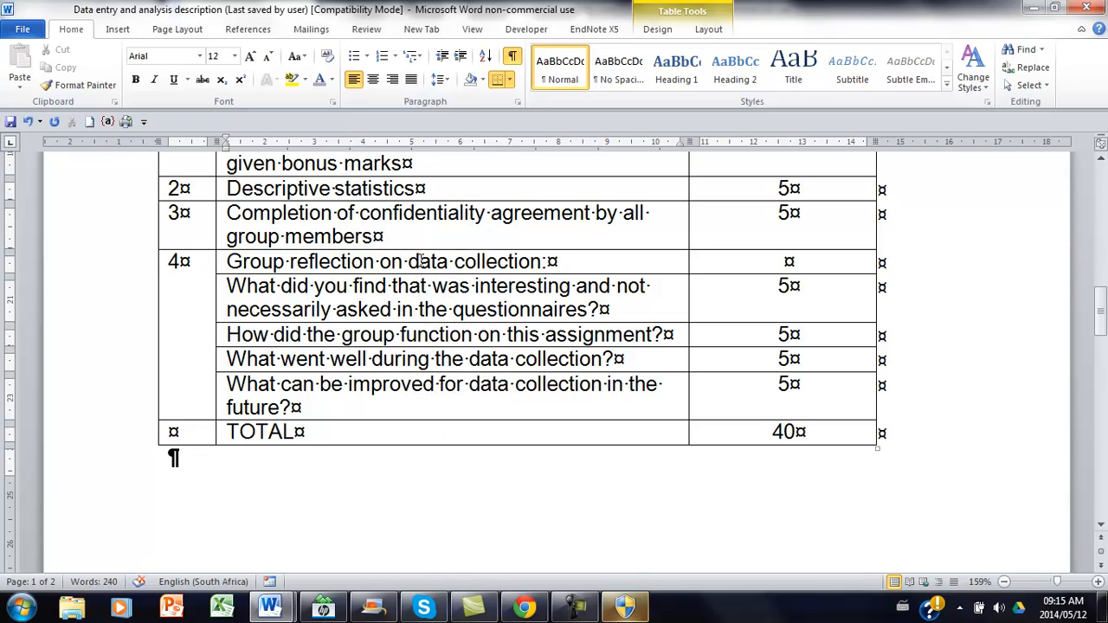
# Examine the group reflection questions under item 4 of the marking rubric.
pyautogui.click(273, 260)
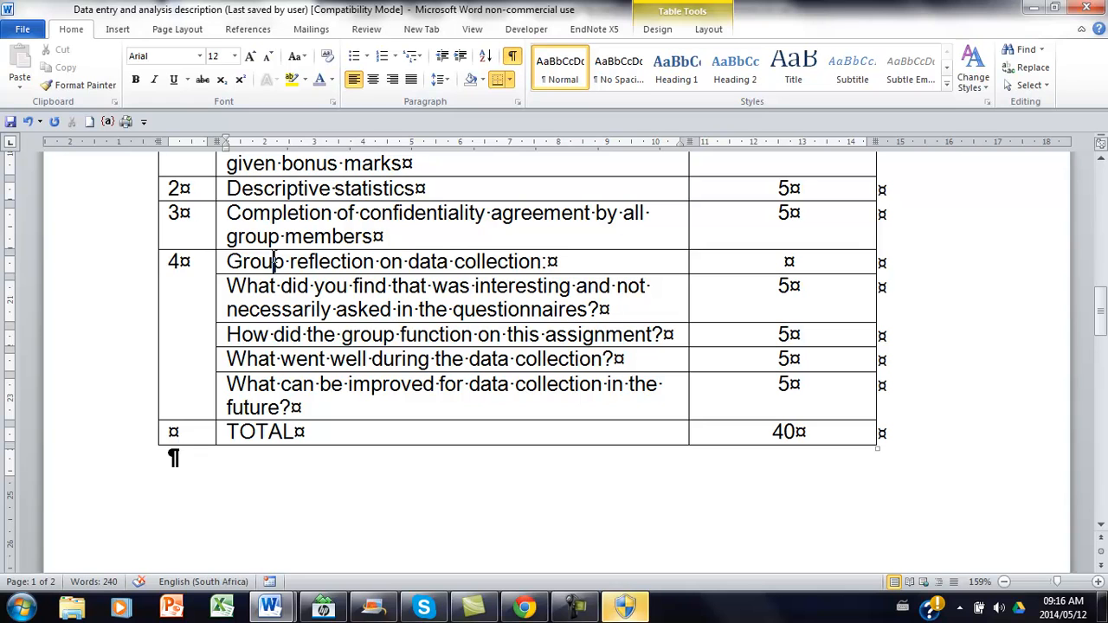
pyautogui.click(286, 334)
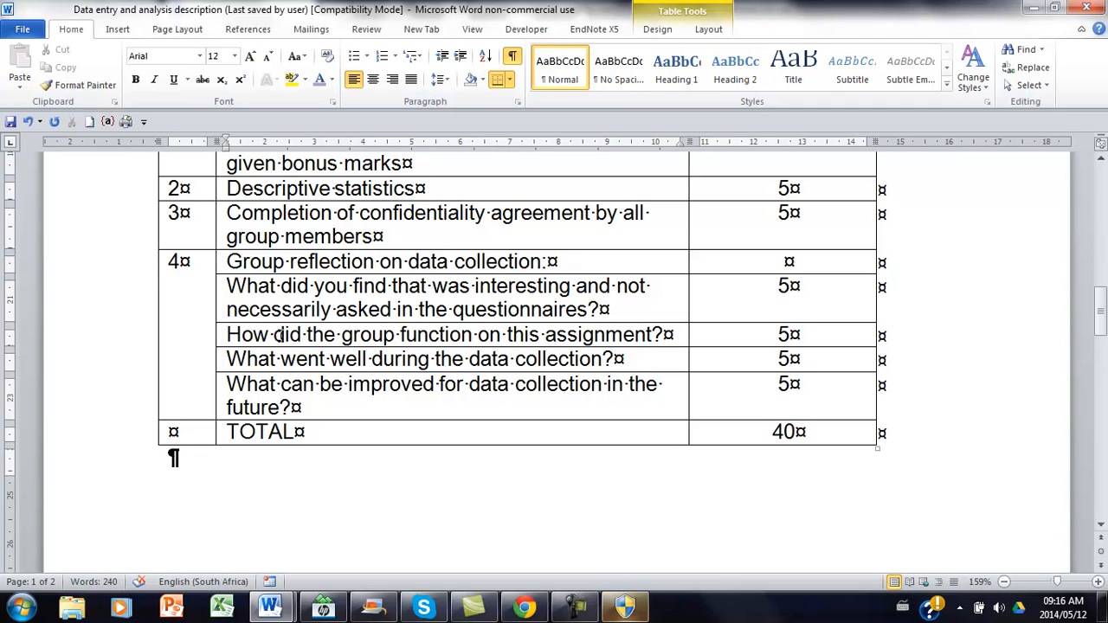
pyautogui.click(270, 360)
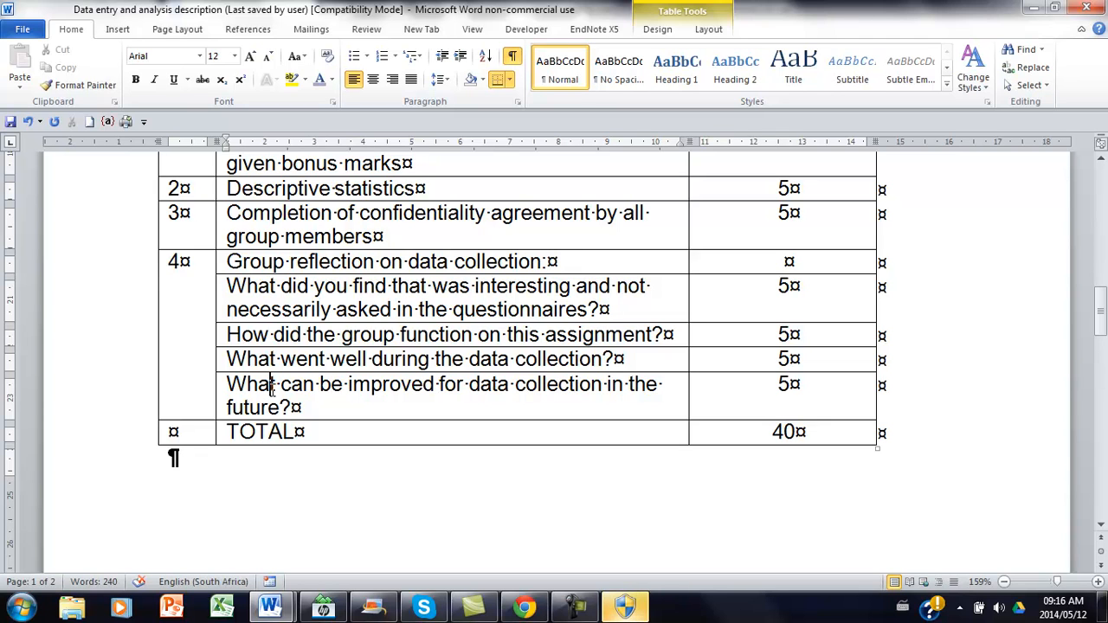
# Close the data entry and analysis description document.
pyautogui.click(1088, 7)
pyautogui.click(486, 326)
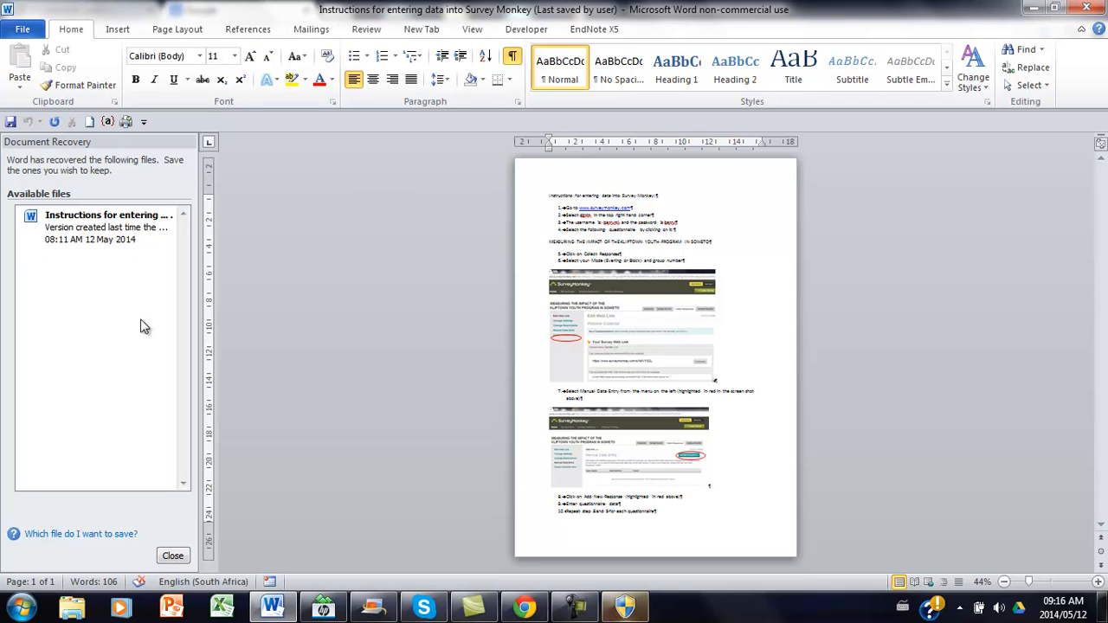
# Dismiss the Document Recovery pane and display the Survey Monkey data entry instructions at page width.
pyautogui.click(171, 555)
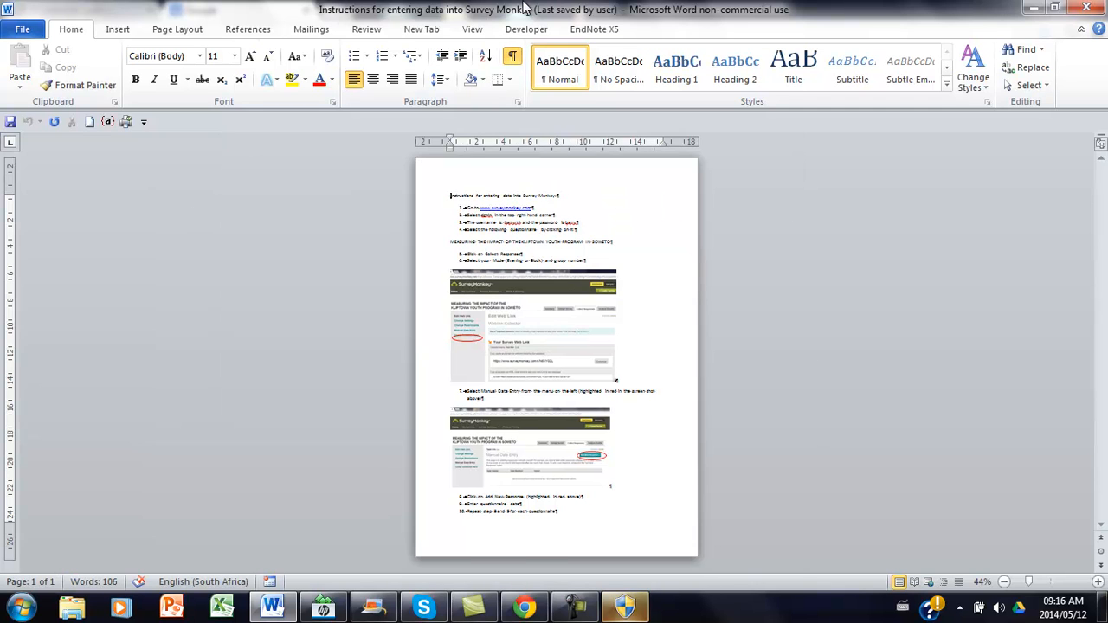
pyautogui.click(473, 29)
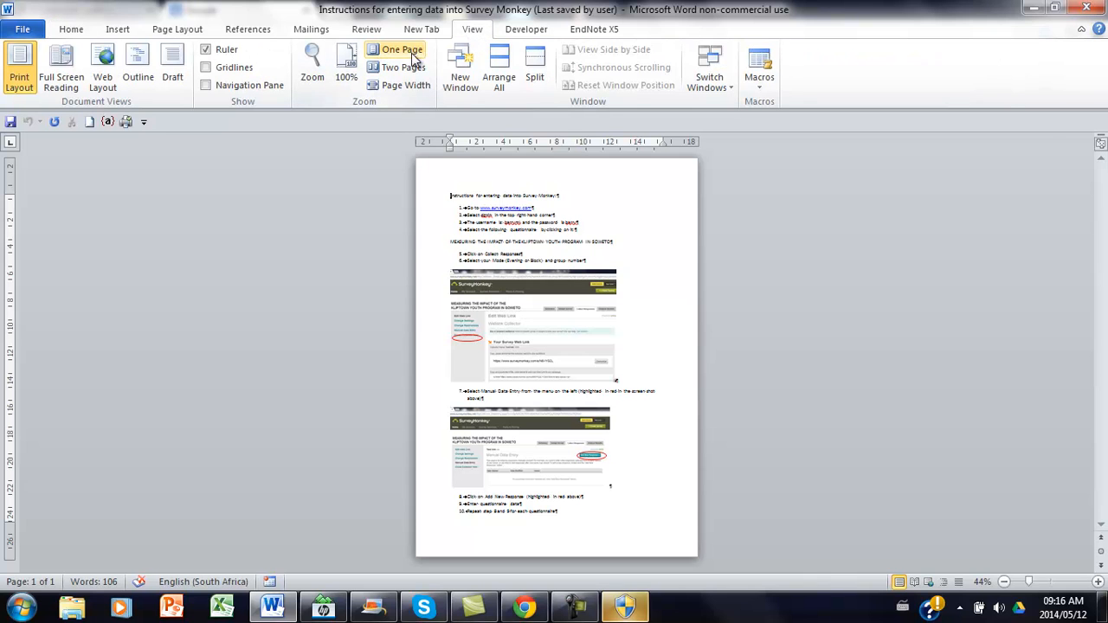
pyautogui.click(387, 84)
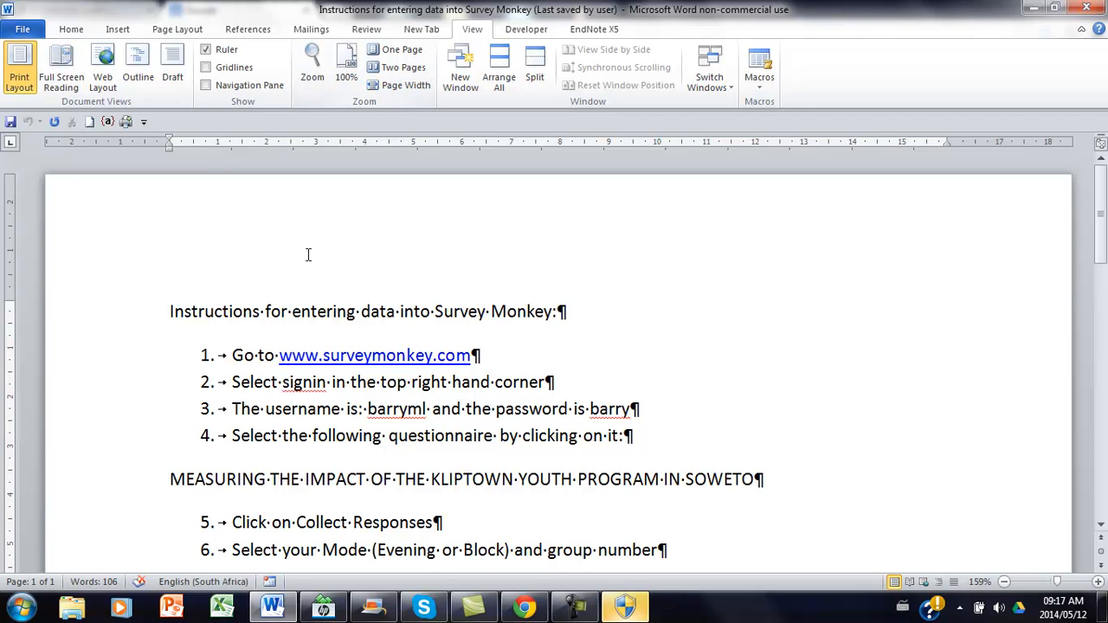
pyautogui.keyDown('ctrl'); pyautogui.click(304, 359); pyautogui.keyUp('ctrl')
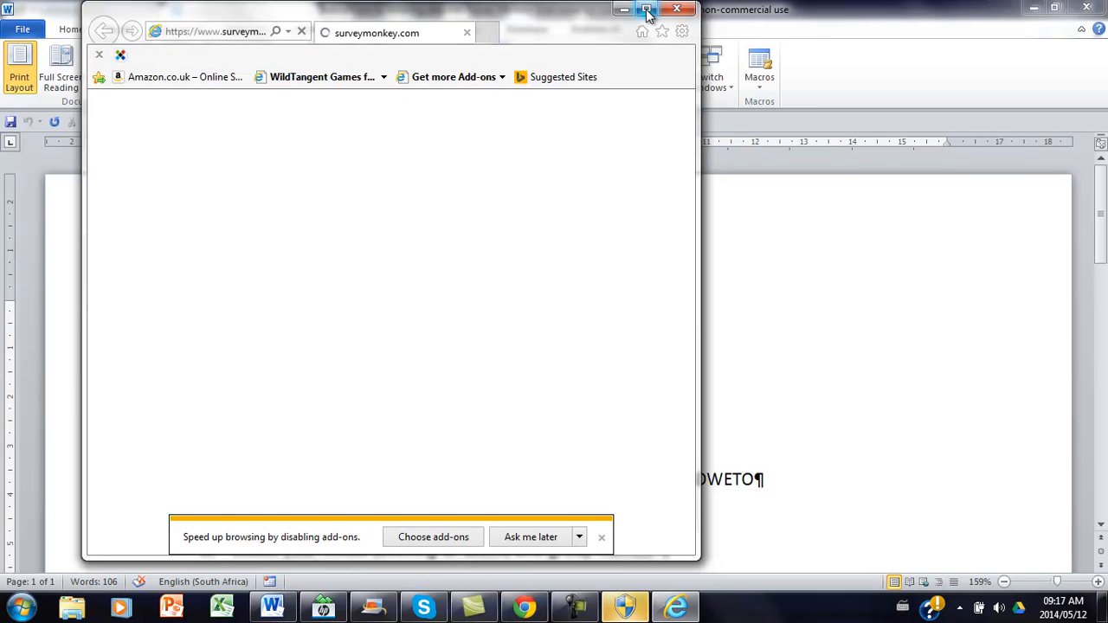
pyautogui.click(646, 10)
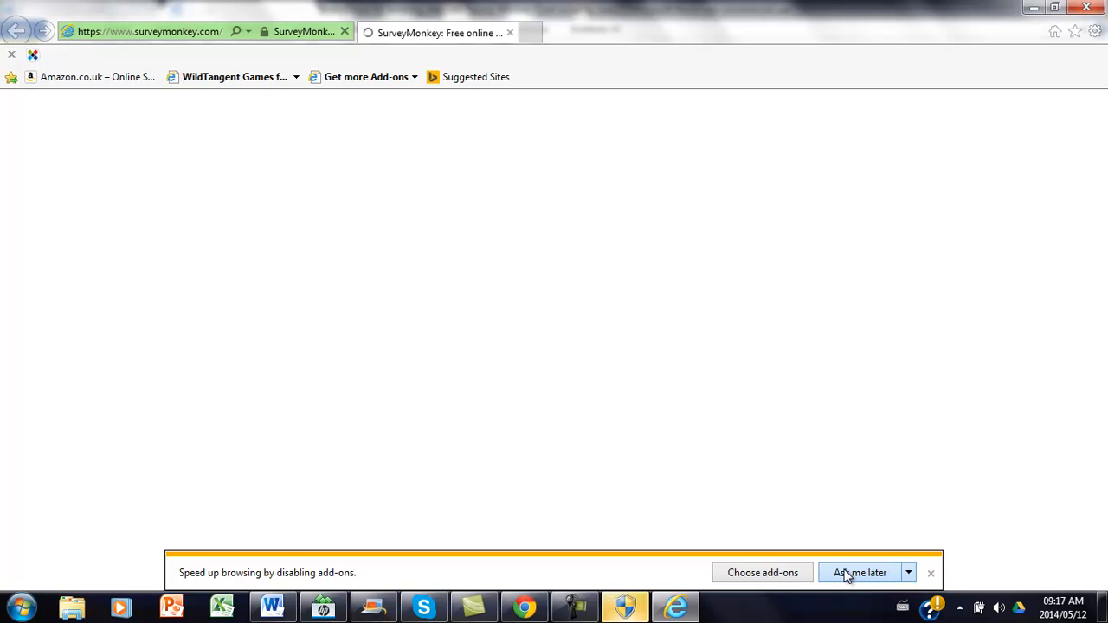
pyautogui.click(932, 577)
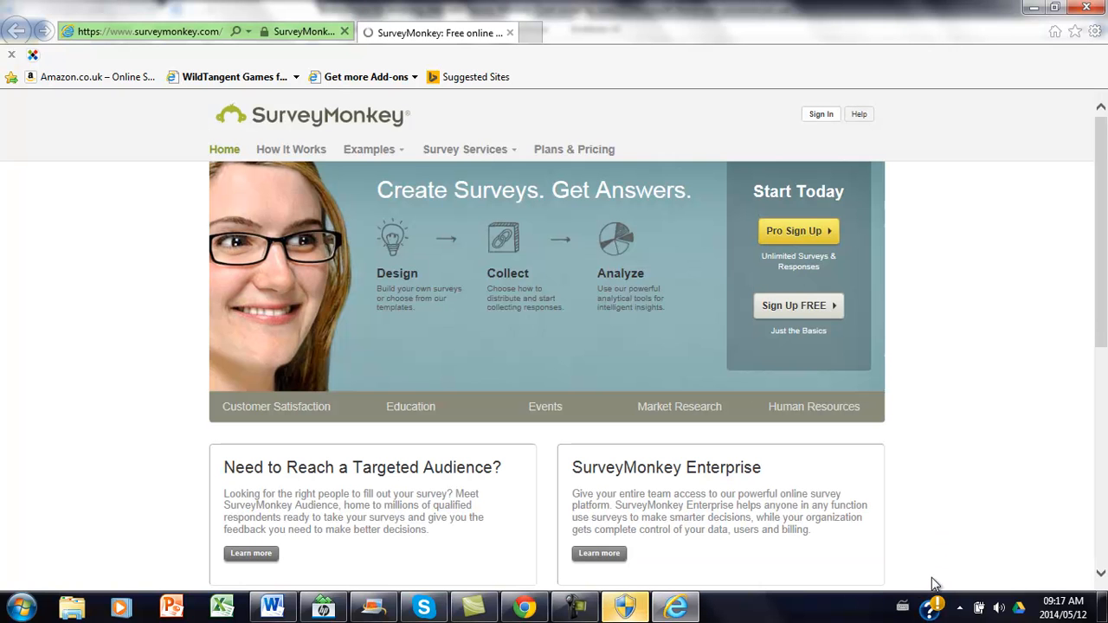
# Sign in to SurveyMonkey with the account username and password given in the instructions.
pyautogui.click(820, 116)
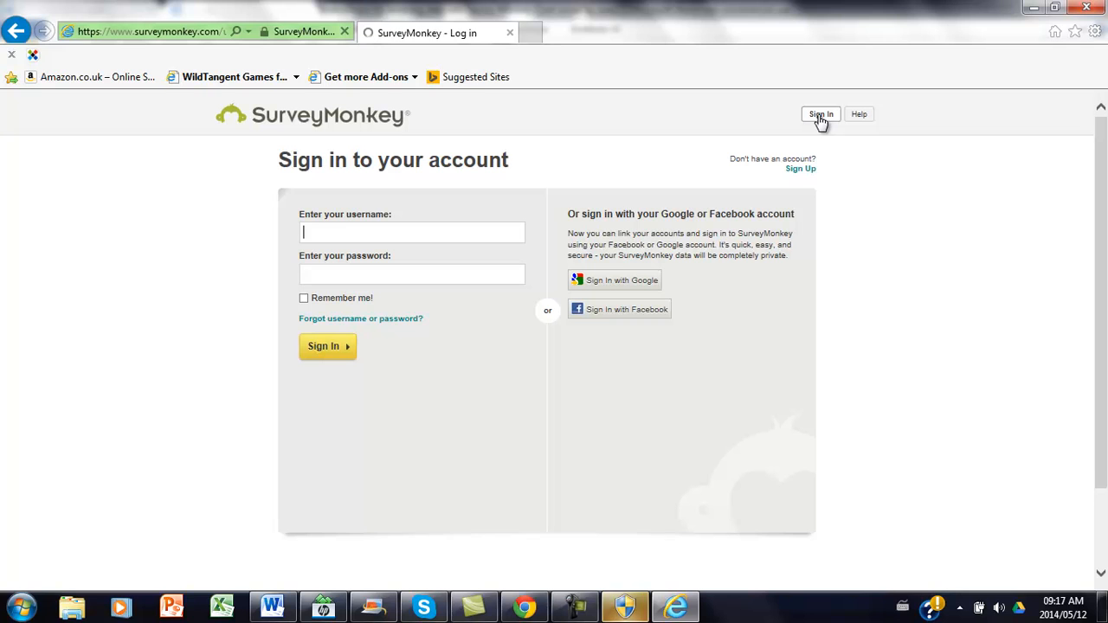
pyautogui.press('BackSpace')
pyautogui.press('BackSpace')
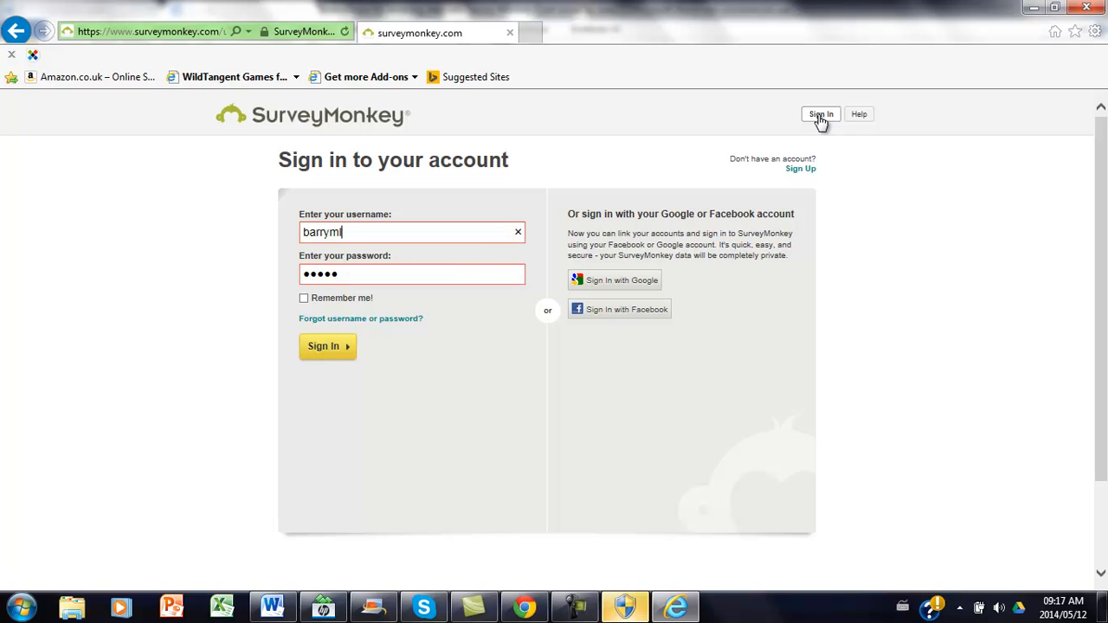
pyautogui.press('Return')
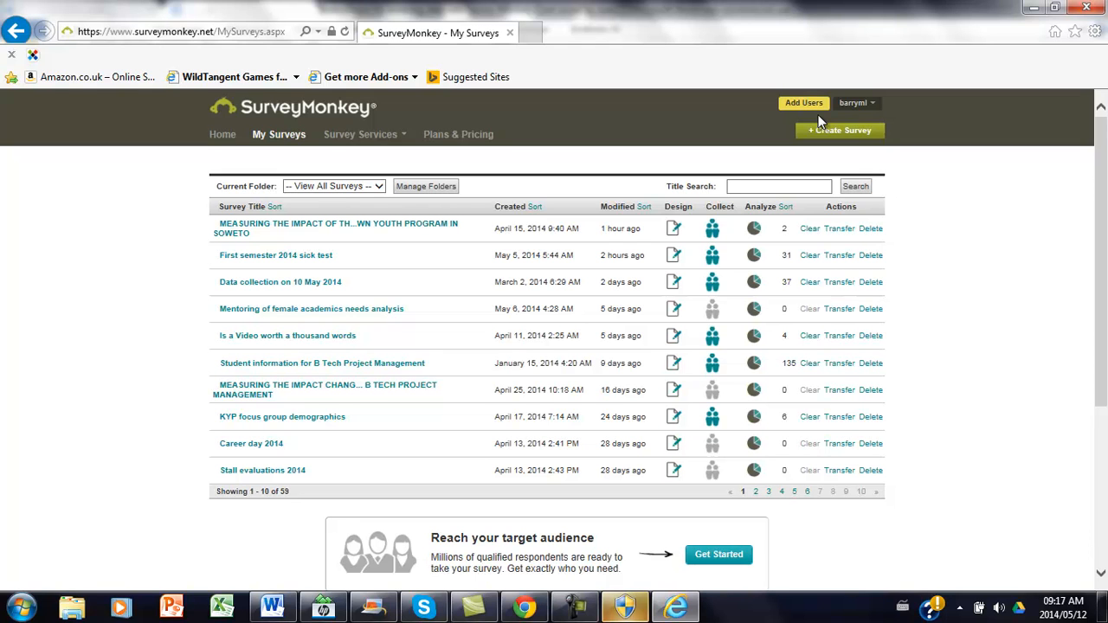
# Open the survey on the impact of the Kliptown Youth Program in Soweto and show its Collect Responses list with the group collectors.
pyautogui.click(260, 227)
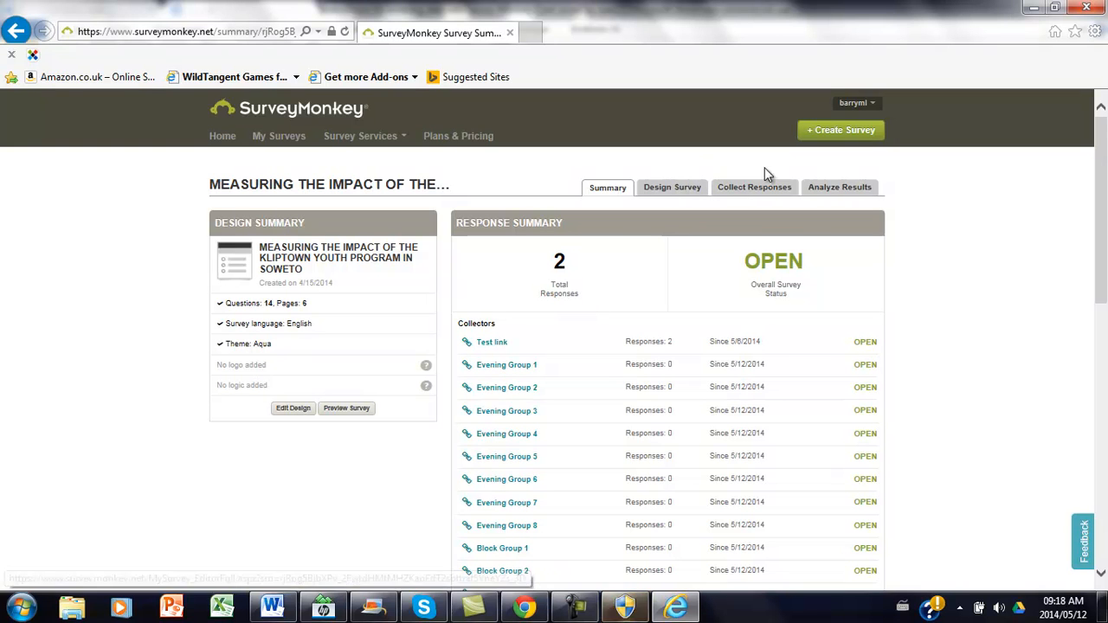
pyautogui.click(757, 190)
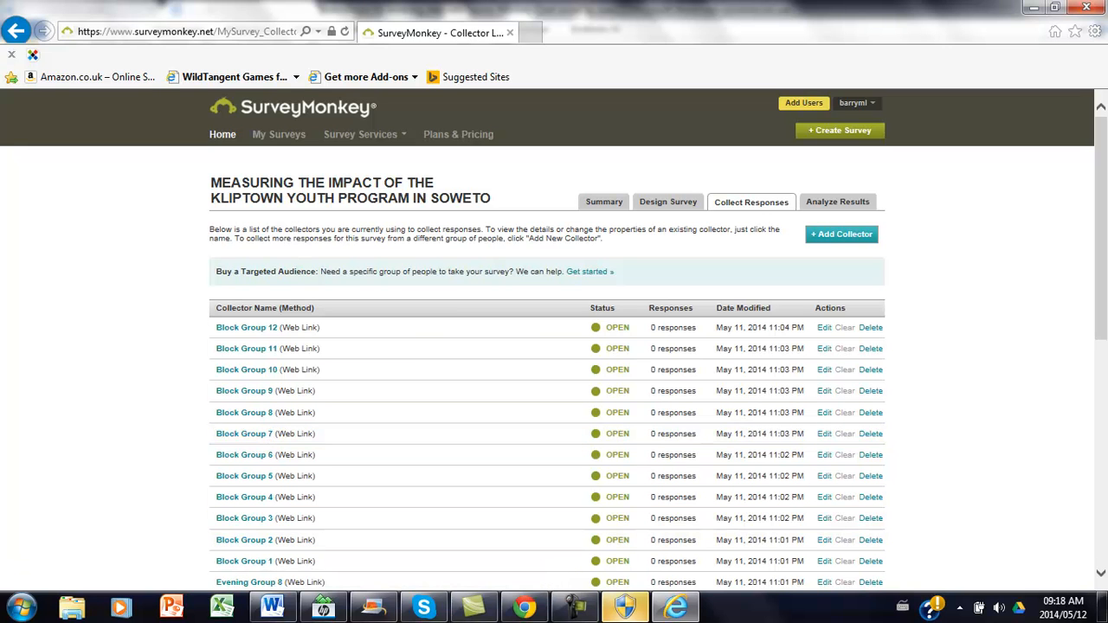
pyautogui.click(1101, 573)
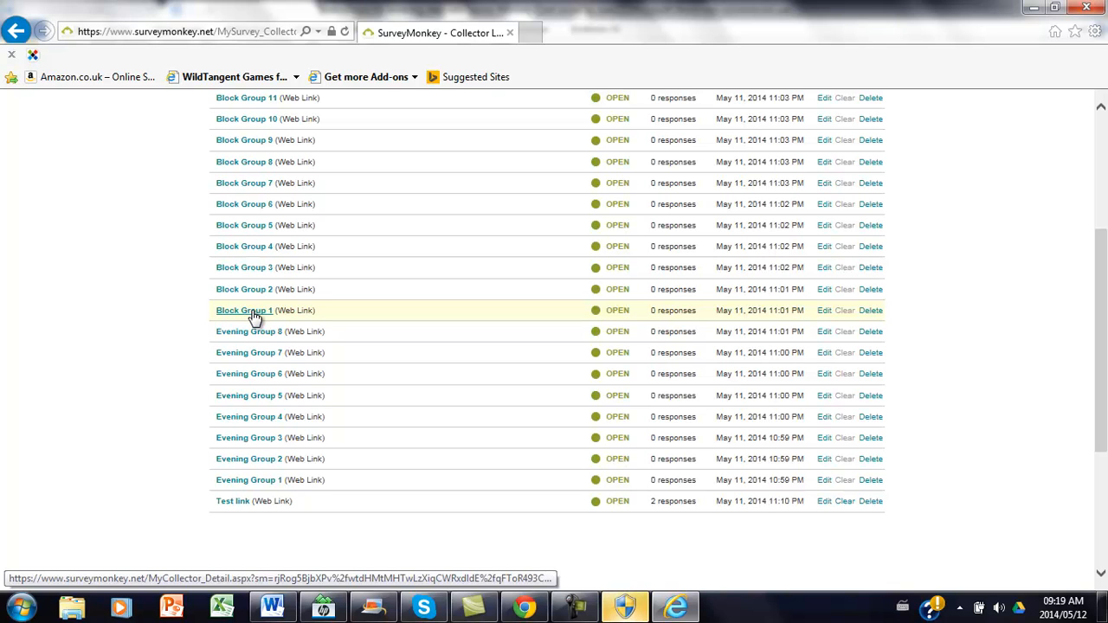
# Add a new manual data entry response under the Test link collector, maximize the survey window and proceed past the study information page.
pyautogui.click(233, 503)
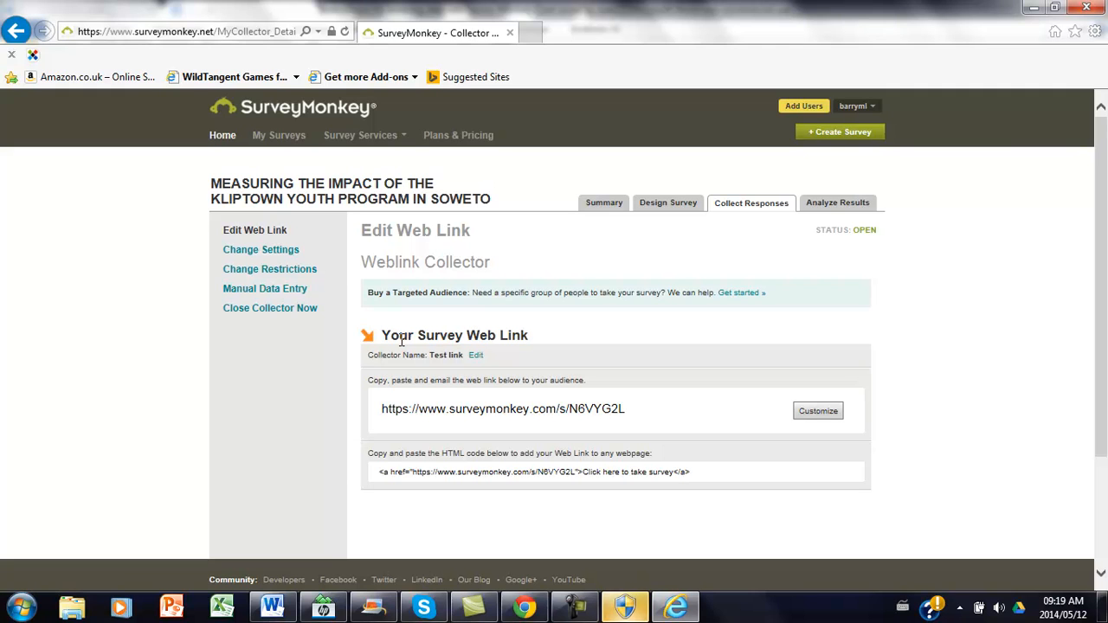
pyautogui.click(240, 296)
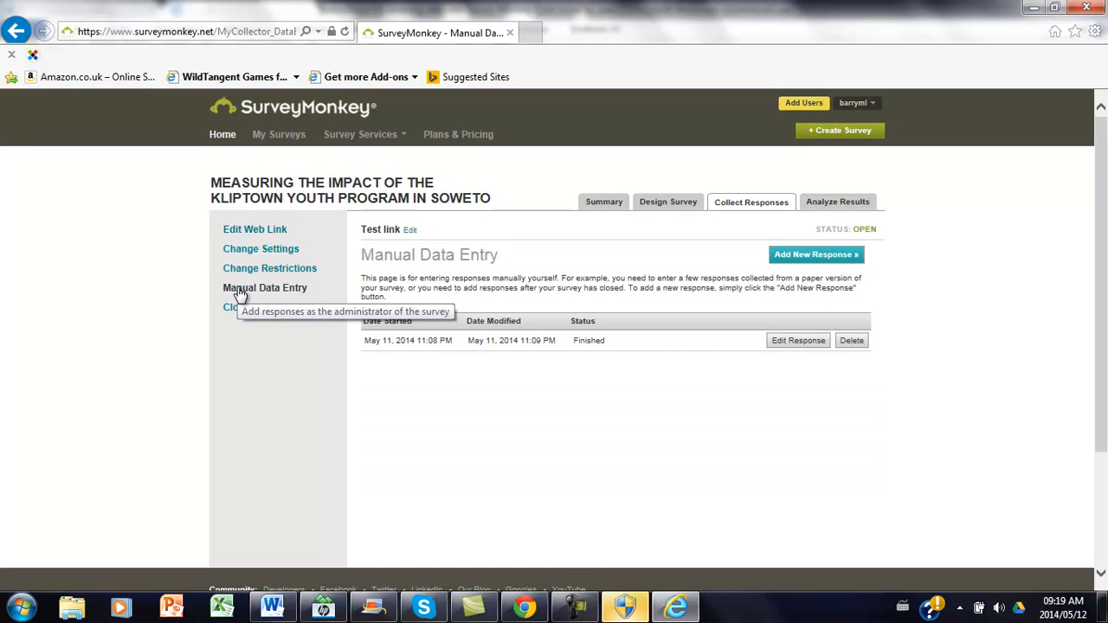
pyautogui.click(795, 258)
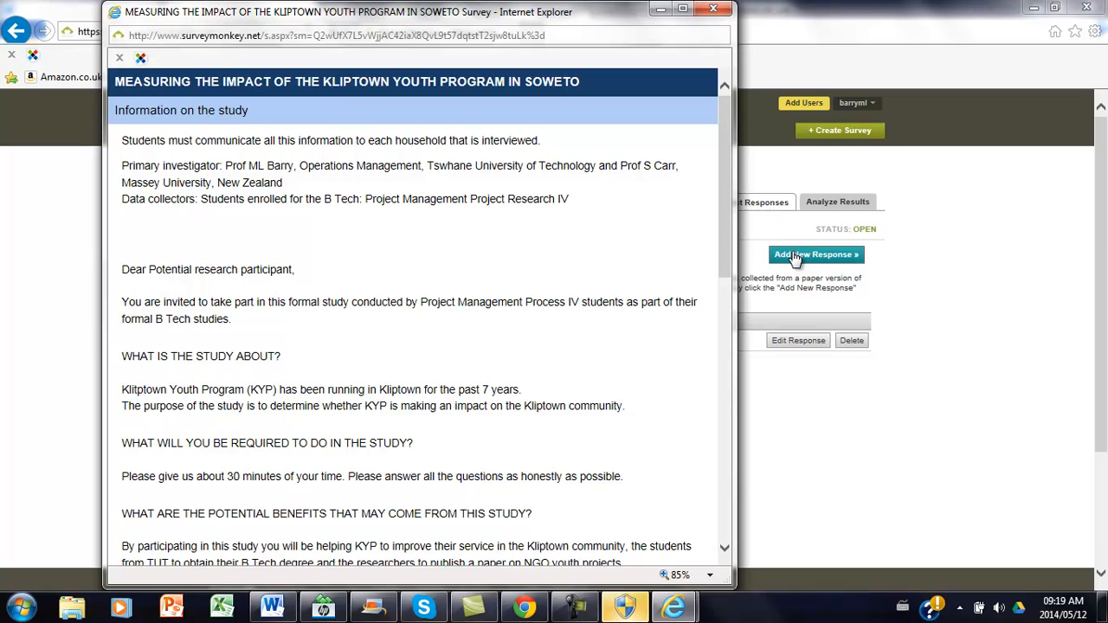
pyautogui.click(681, 9)
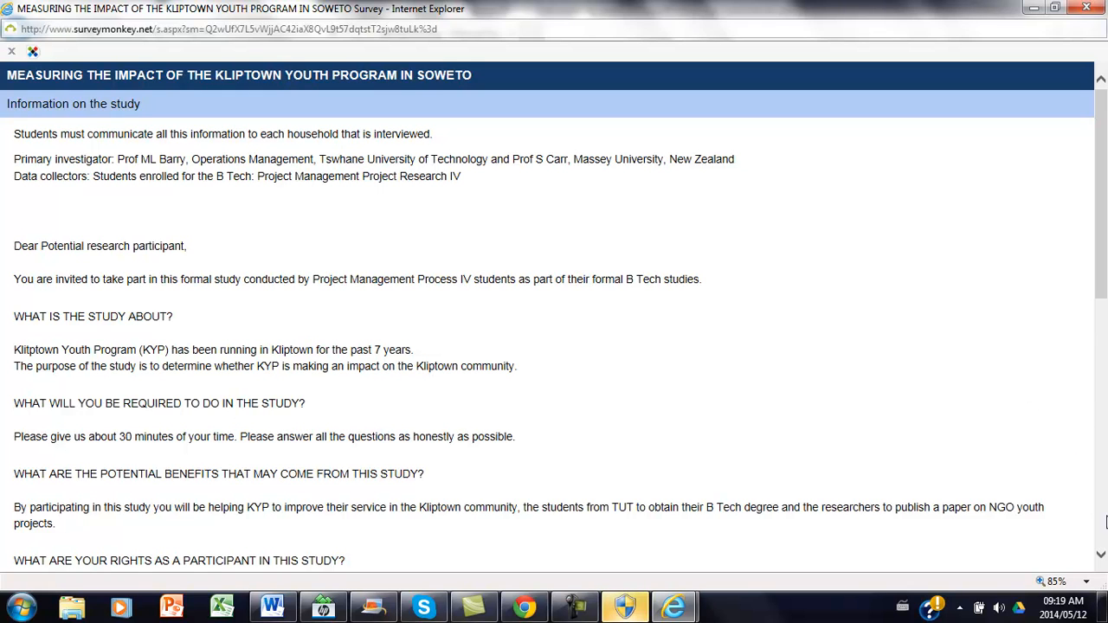
pyautogui.scroll(-5, 1088, 525)
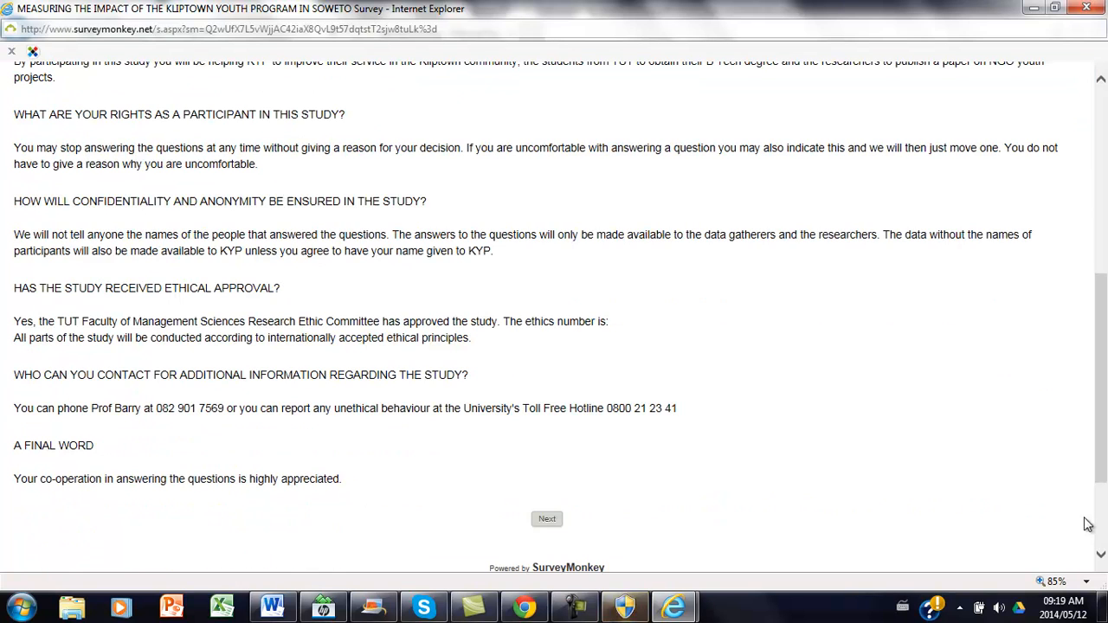
pyautogui.click(549, 520)
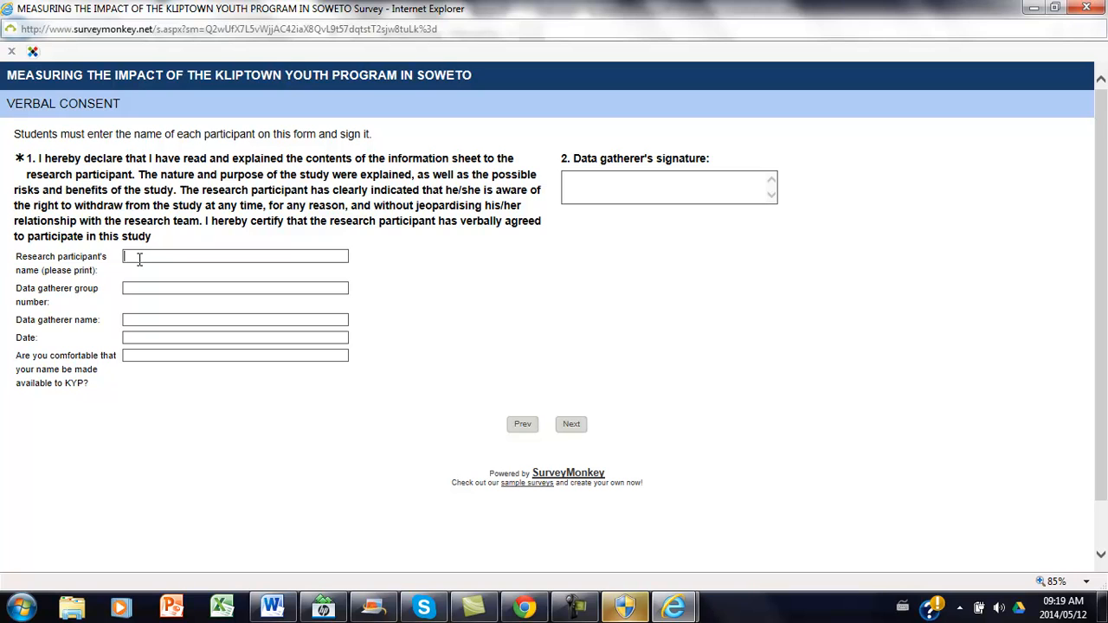
pyautogui.write('ML')
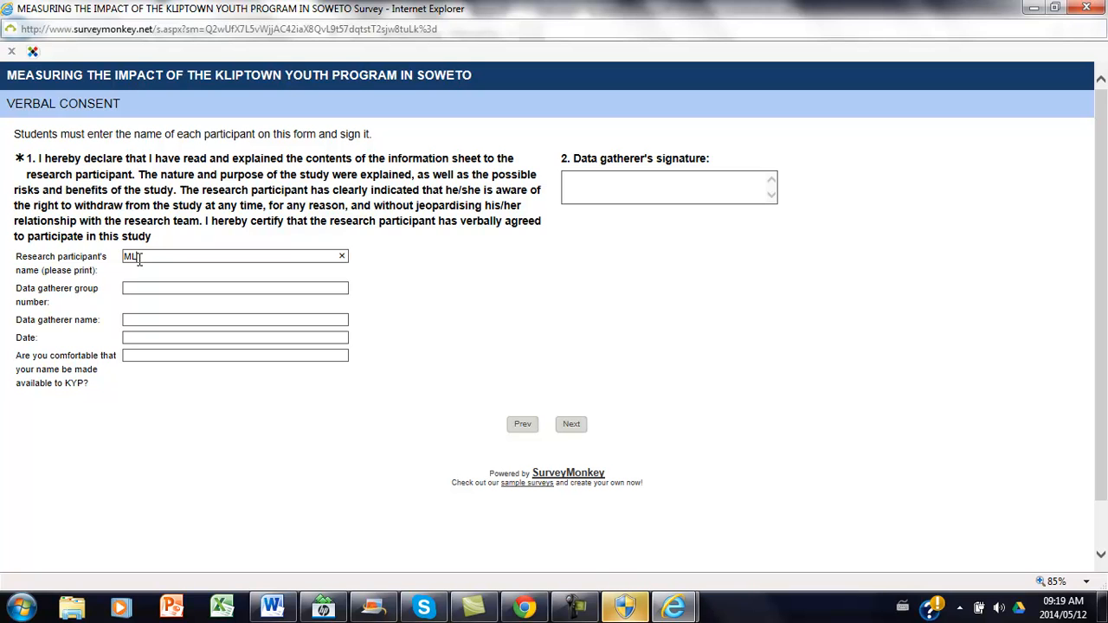
pyautogui.press('BackSpace')
pyautogui.press('BackSpace')
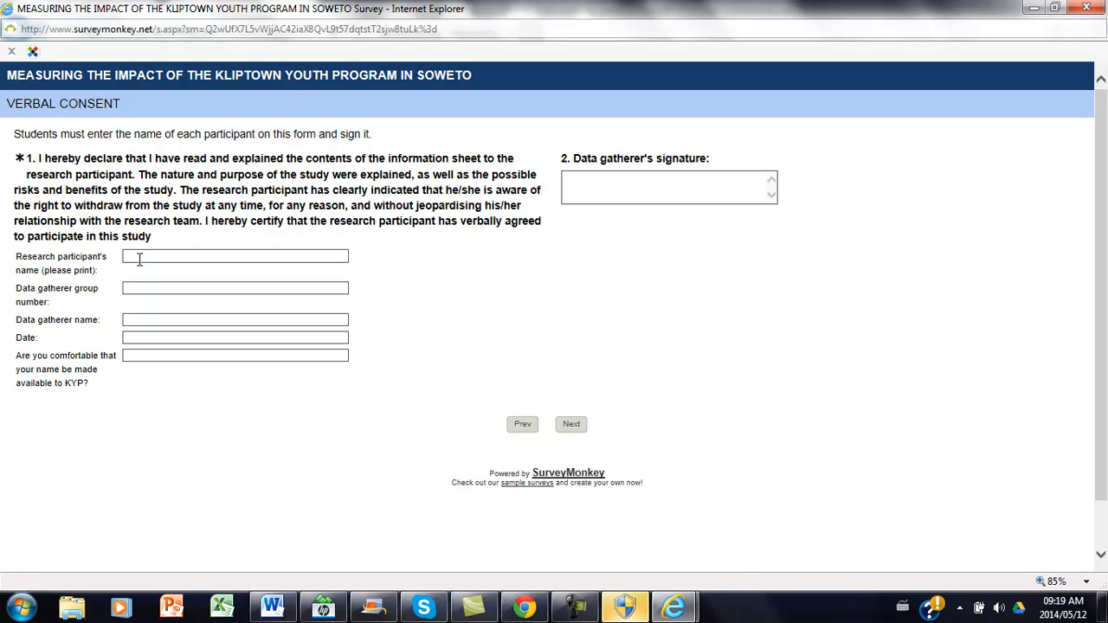
# Enter the research participant's full name and set the data gatherer group number to "Evening 2" on the verbal consent form.
pyautogui.press('Tab')
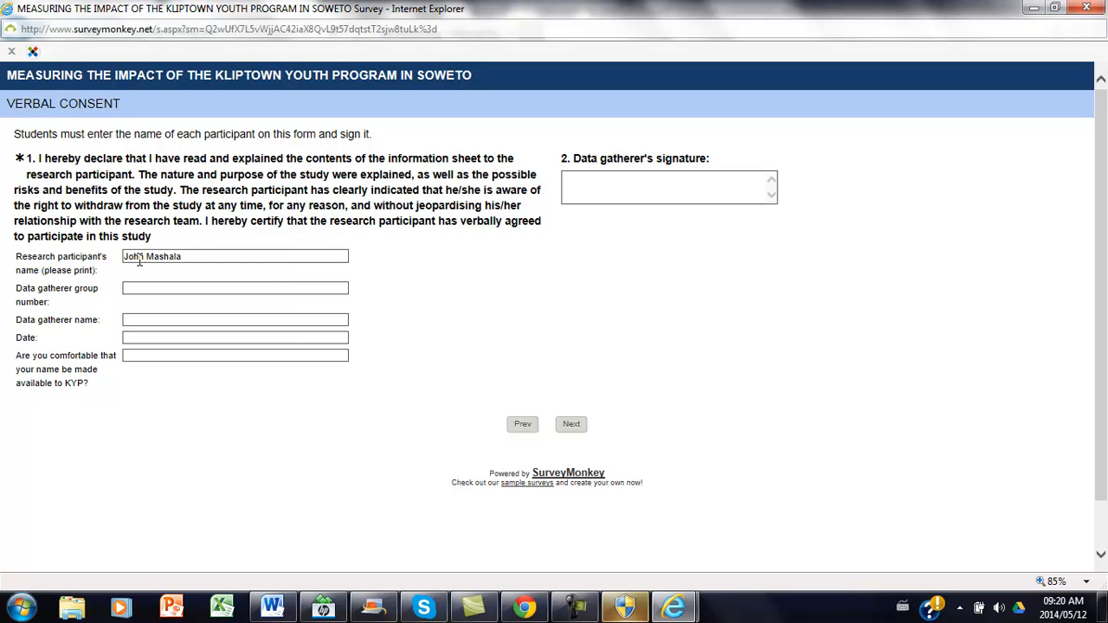
pyautogui.write('Eve')
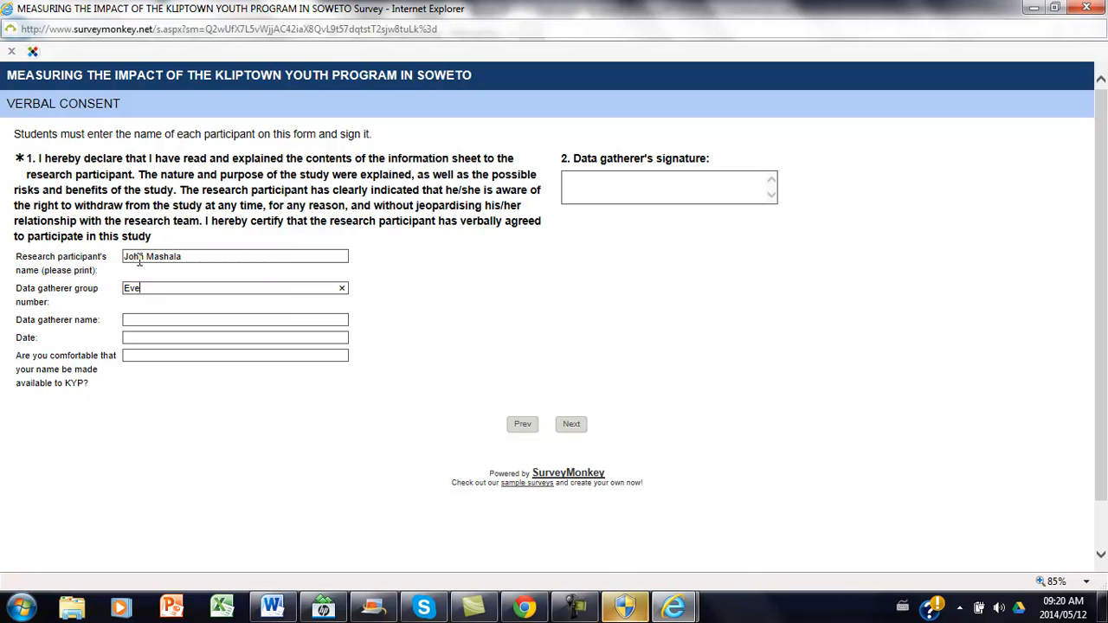
pyautogui.write('ning 2')
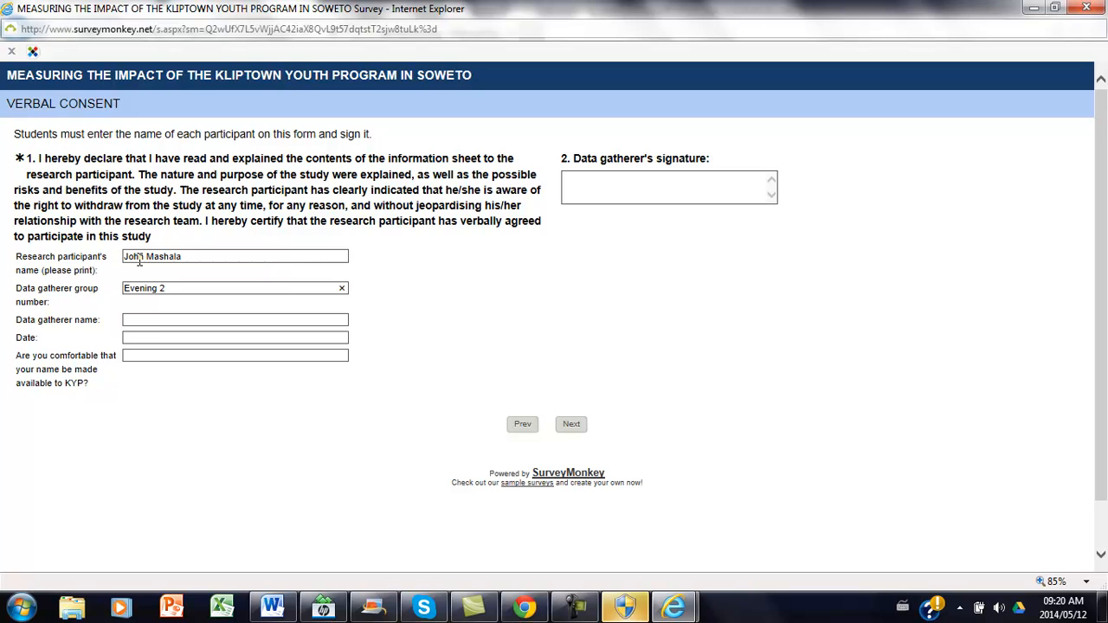
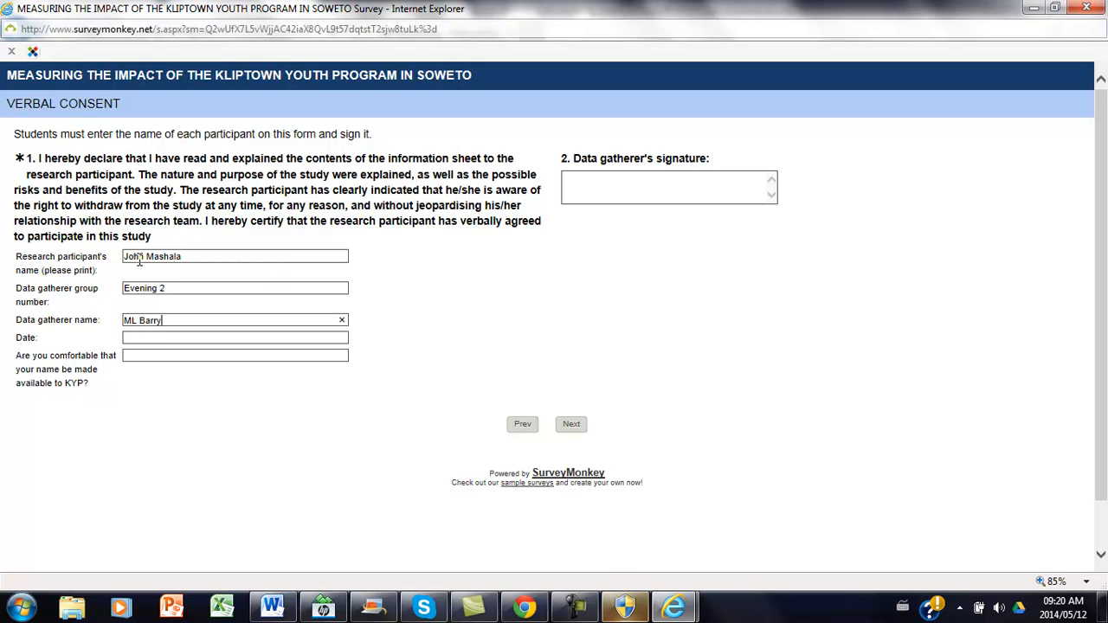
# Fill in the data gatherer's name and enter "10 May 2014" as the consent date.
pyautogui.press('Tab')
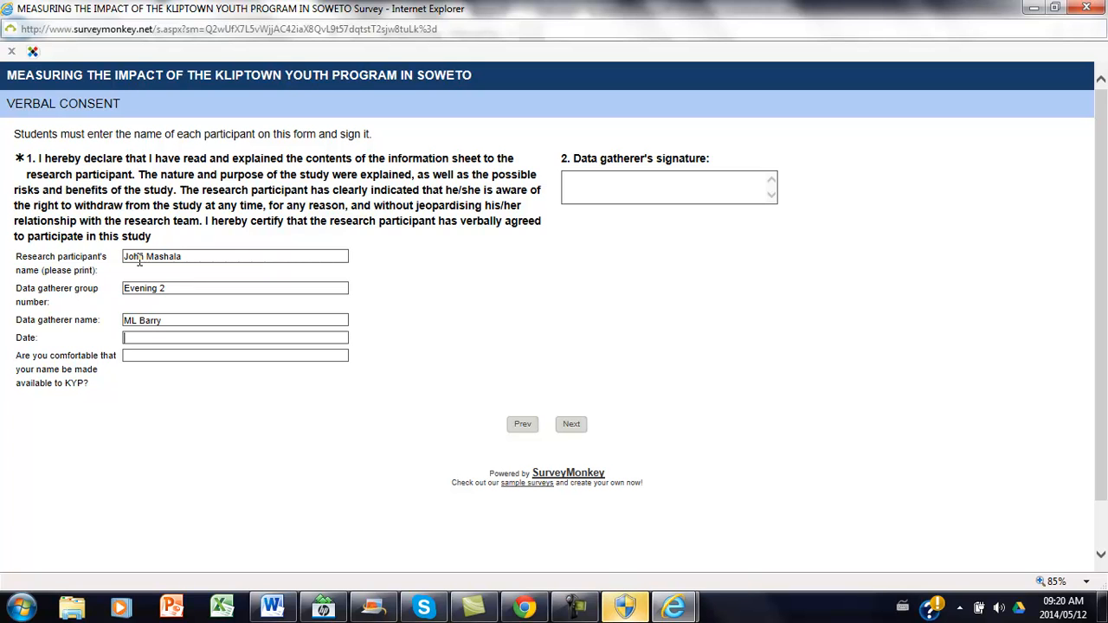
pyautogui.write('11')
pyautogui.press('BackSpace')
pyautogui.write('0 ')
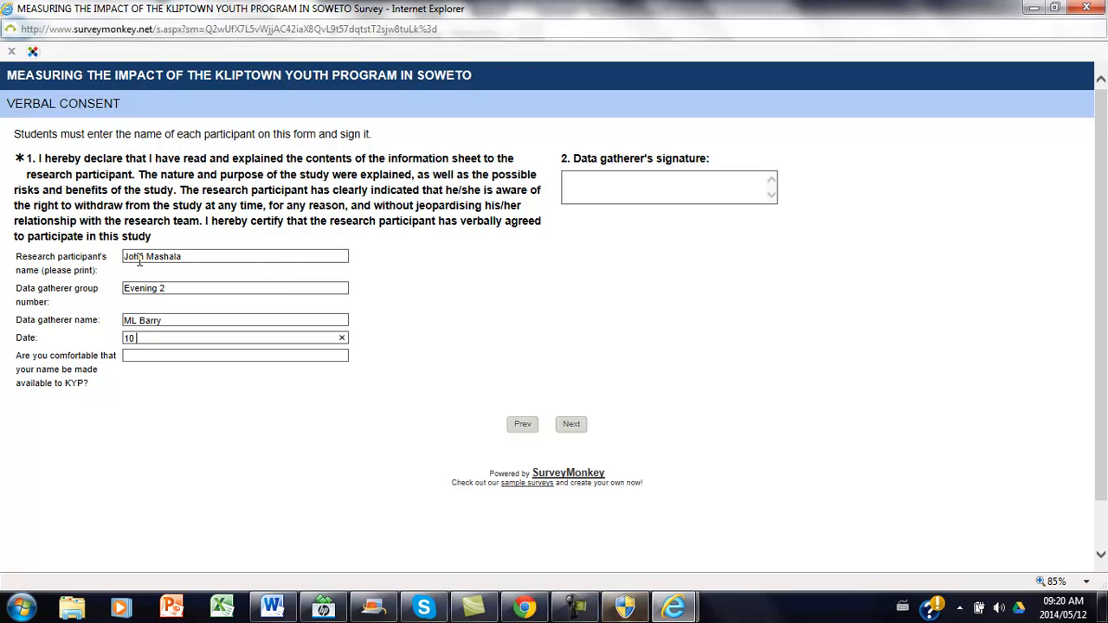
pyautogui.write('May 2014')
pyautogui.press('Tab')
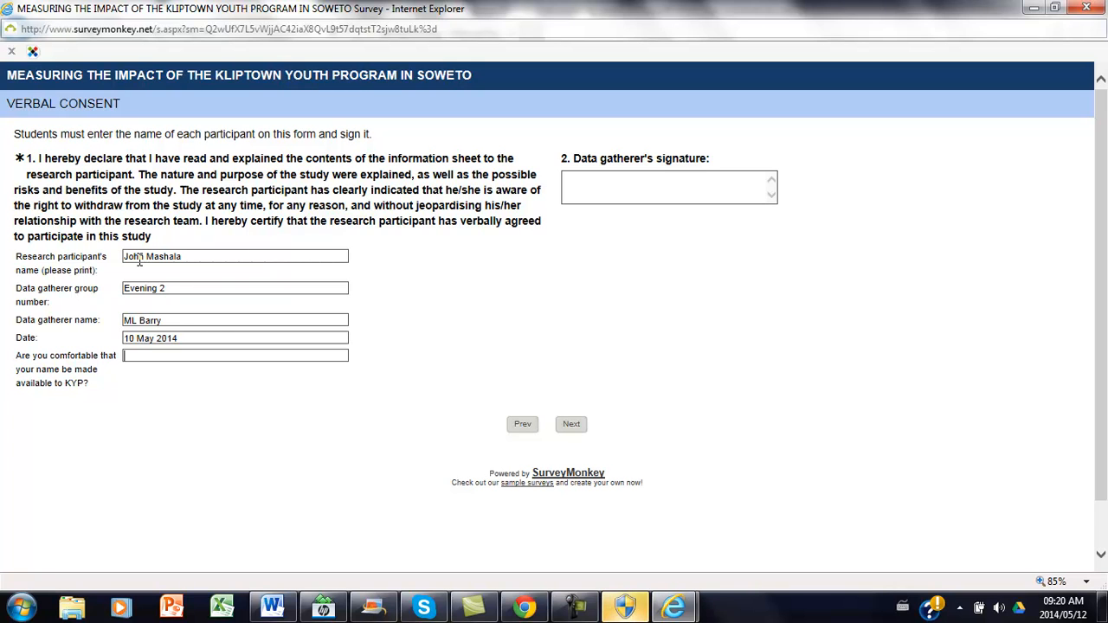
# Enter "Yes/No" for whether the name may be made available to KYP and continue to the demographic questions.
pyautogui.write('Yes')
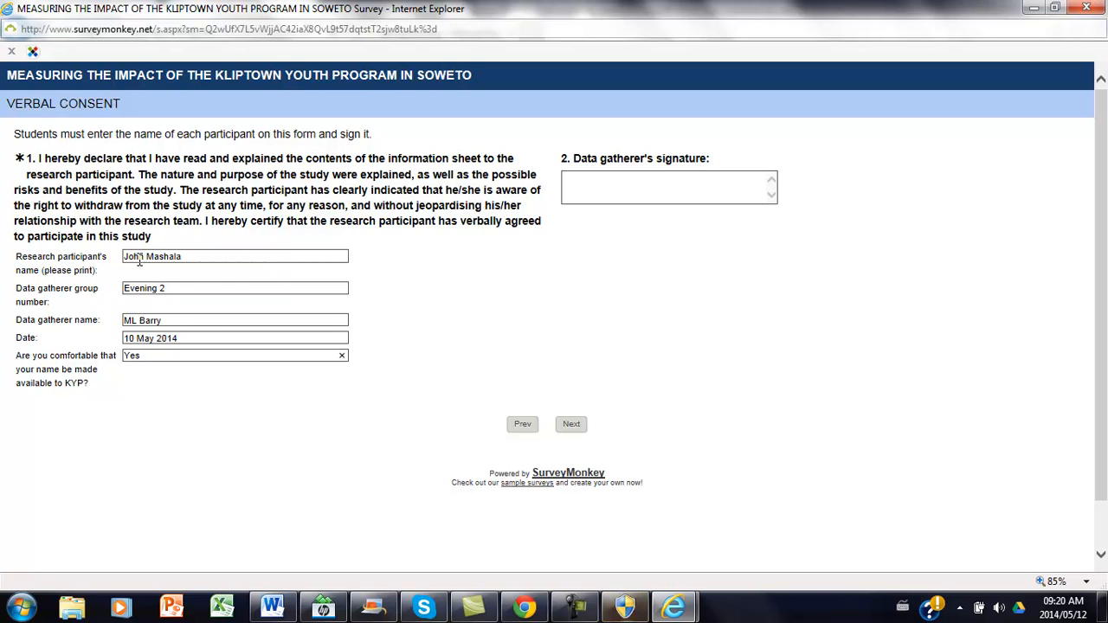
pyautogui.write('/No')
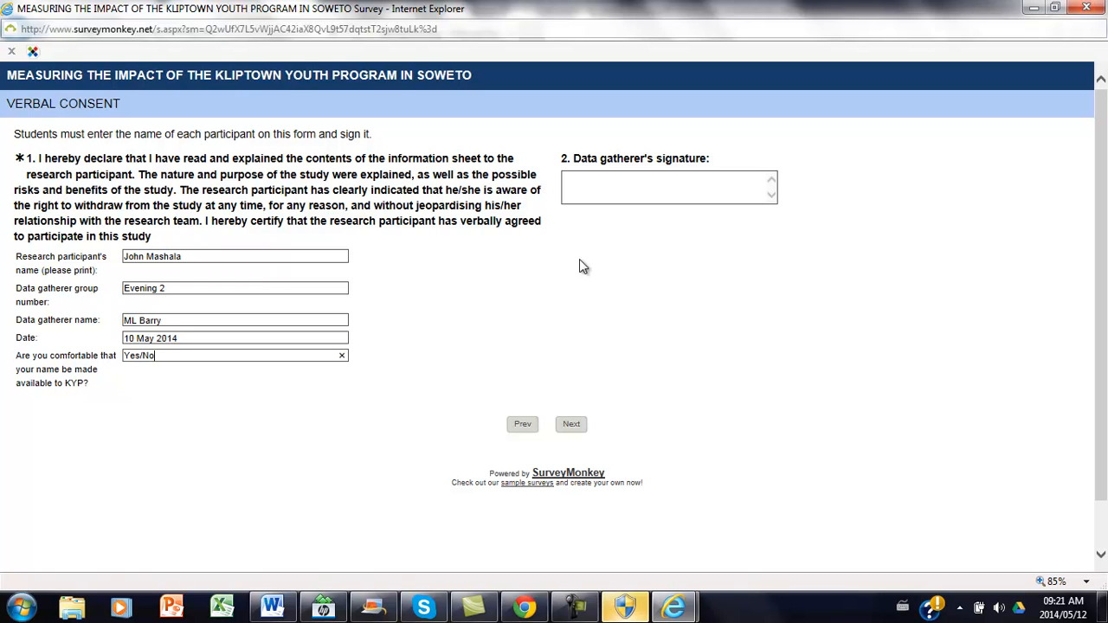
pyautogui.click(575, 426)
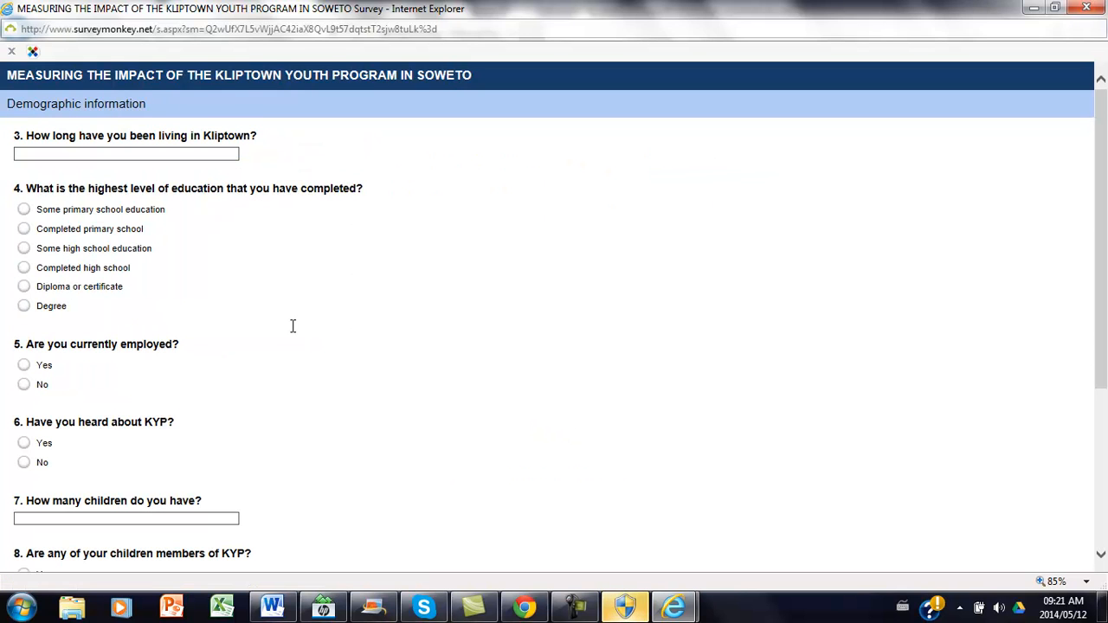
# Try to submit the demographic page with "20 years" as the time living in Kliptown.
pyautogui.click(56, 154)
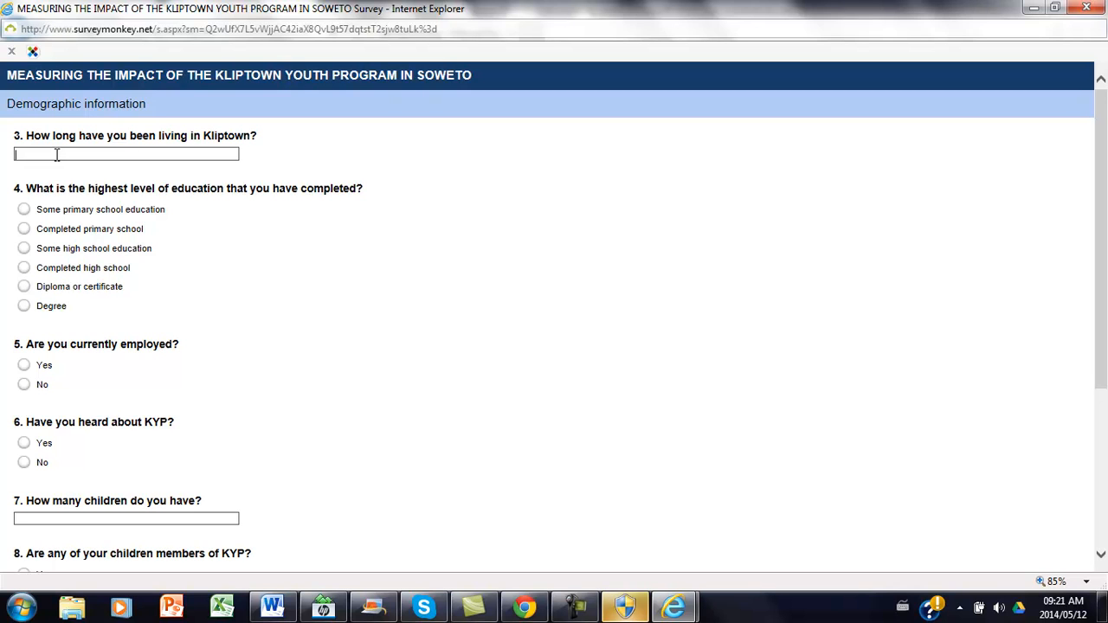
pyautogui.write('2')
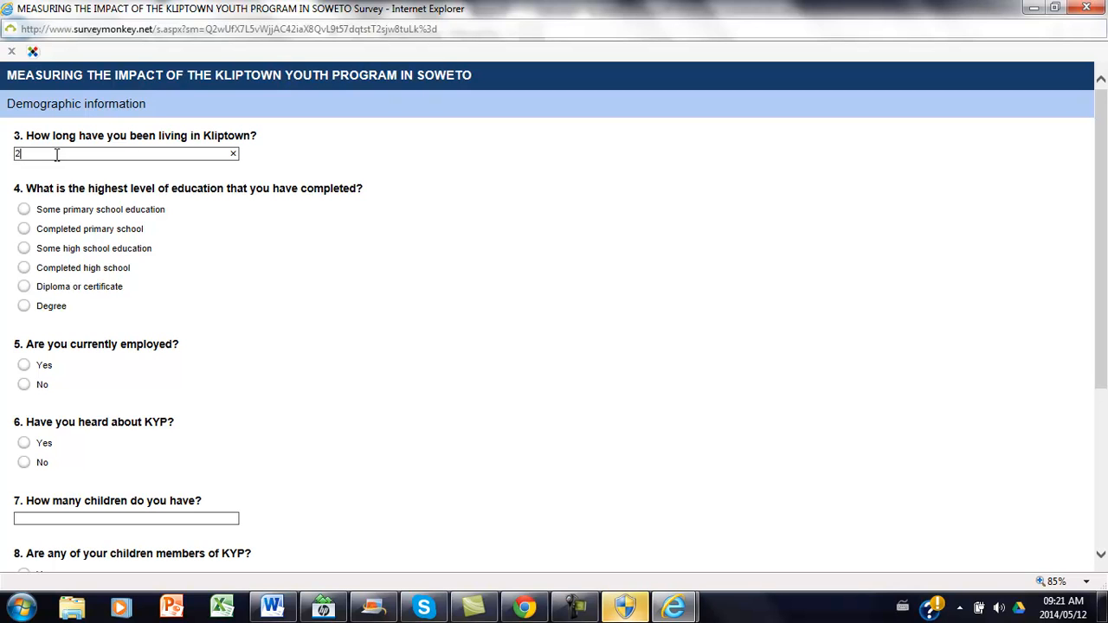
pyautogui.write('0 year')
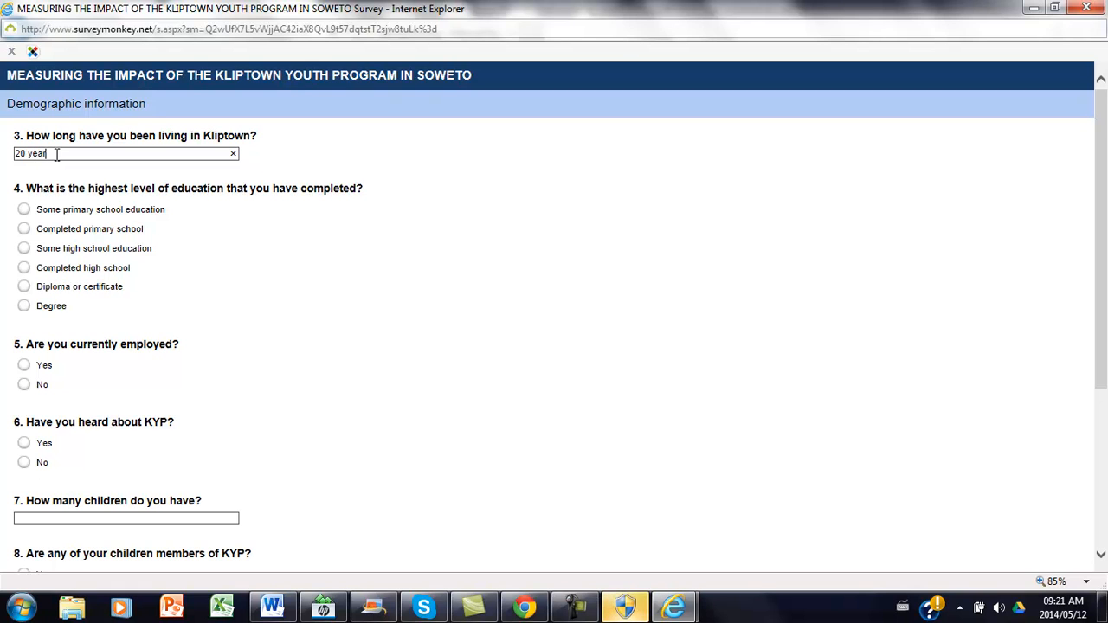
pyautogui.write('s')
pyautogui.scroll(-5, 1103, 528)
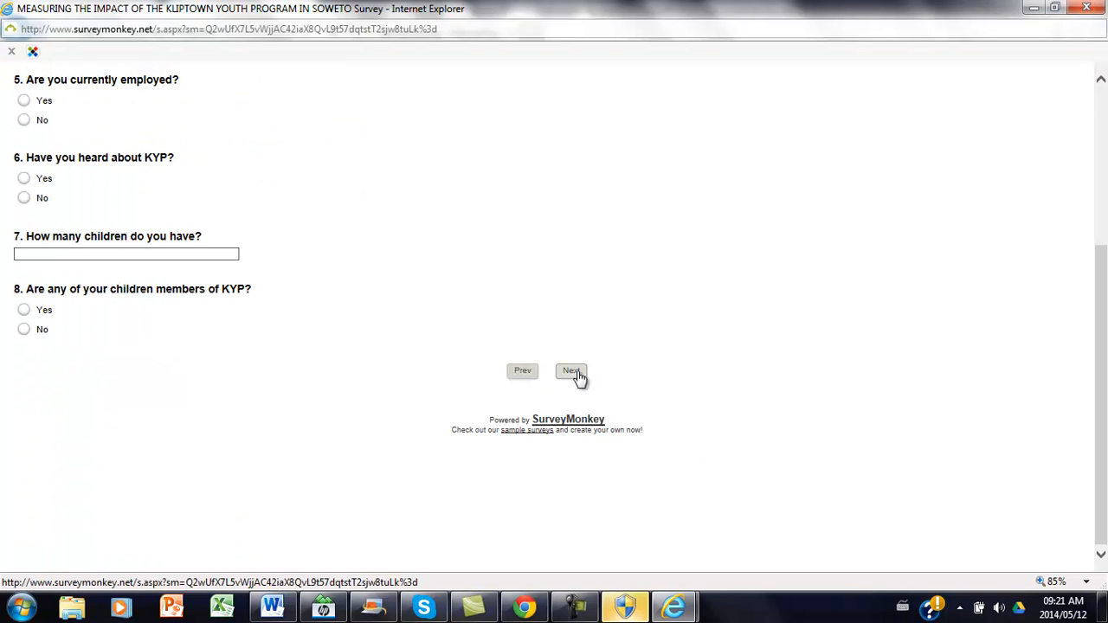
pyautogui.click(575, 372)
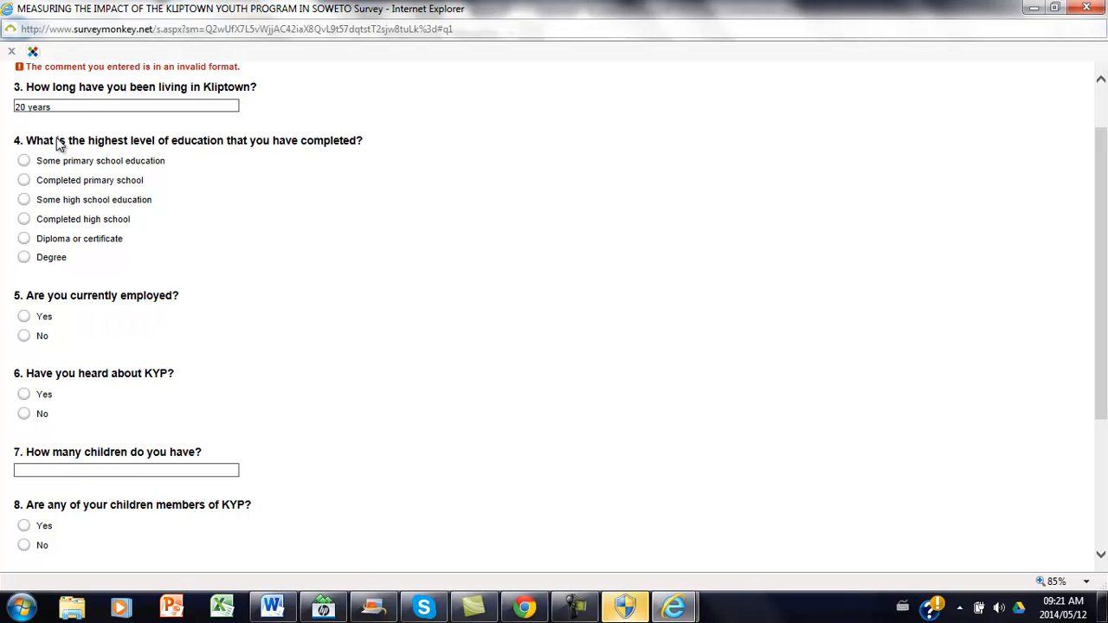
# Replace the answer on how long the participant has lived in Kliptown with the number 20.
pyautogui.click(66, 105)
pyautogui.moveTo(66, 104); pyautogui.dragTo(3, 108)
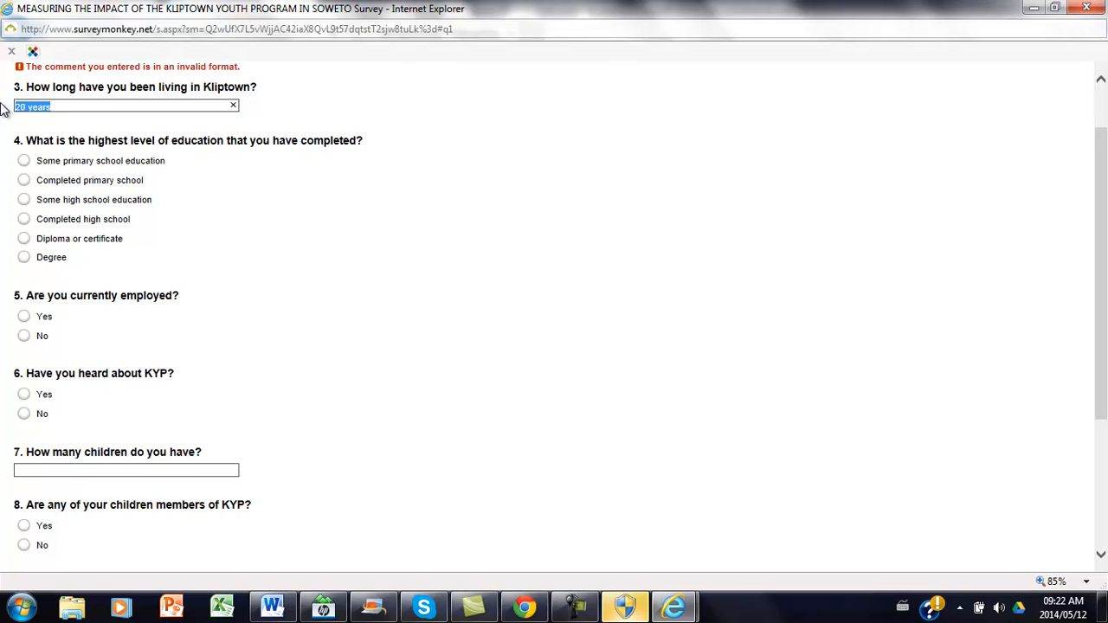
pyautogui.press('BackSpace')
pyautogui.write('20')
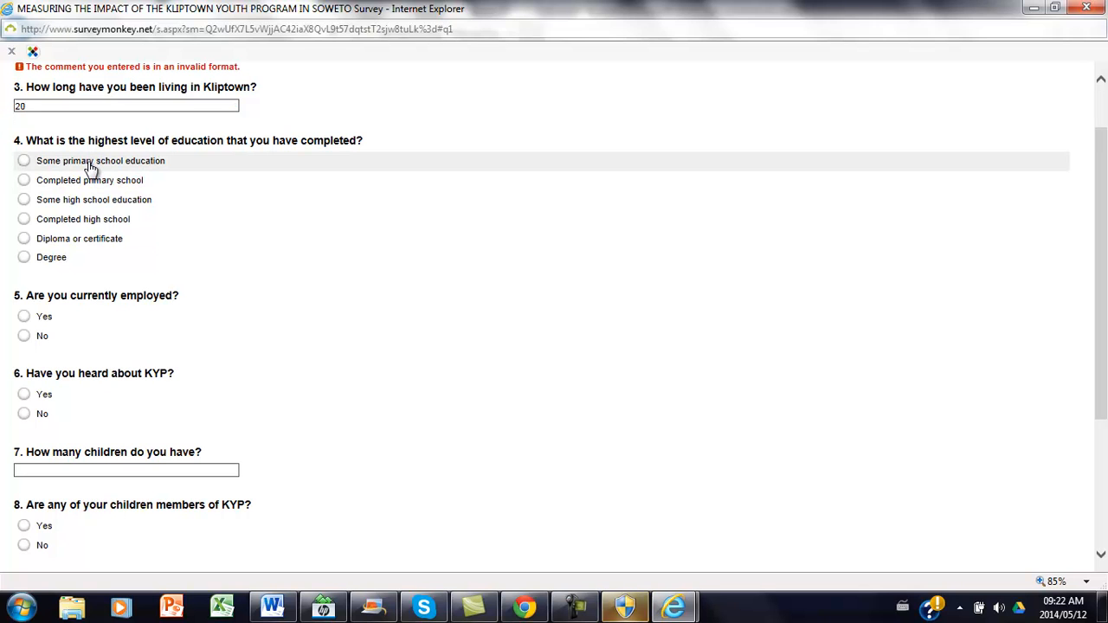
# Choose "Diploma or certificate" as the highest education, No for currently employed, and Yes for having heard about KYP.
pyautogui.click(23, 161)
pyautogui.click(23, 239)
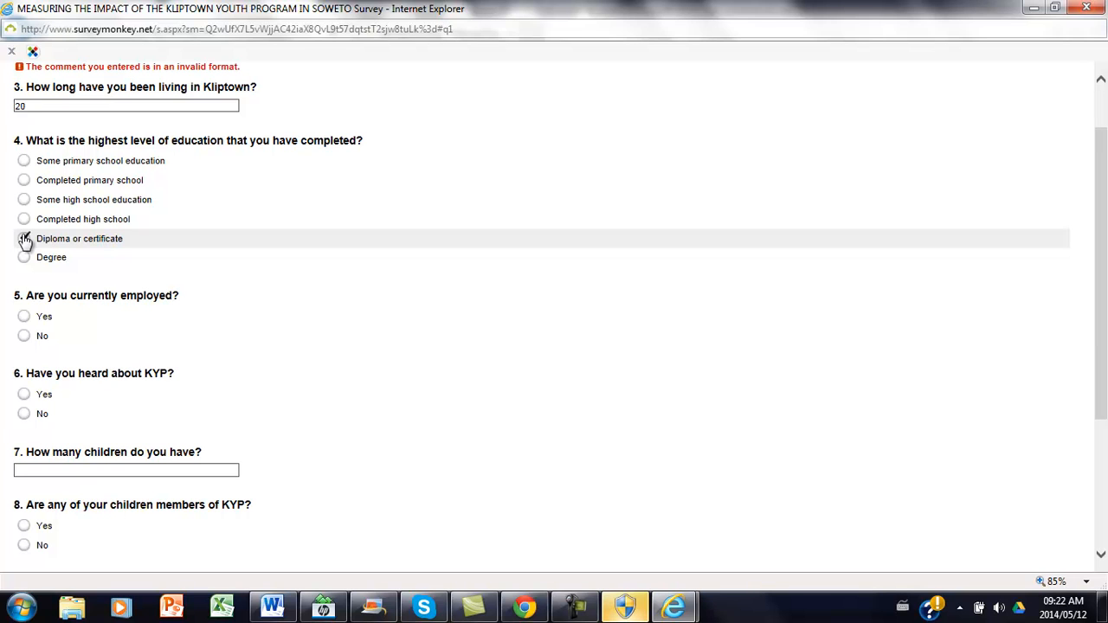
pyautogui.click(24, 338)
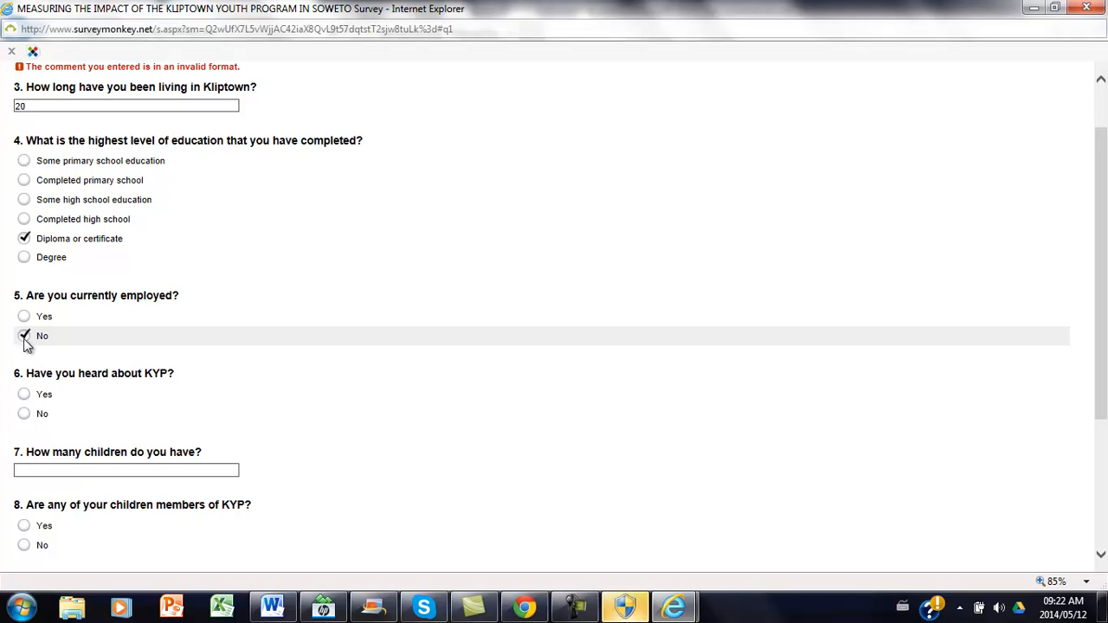
pyautogui.click(24, 394)
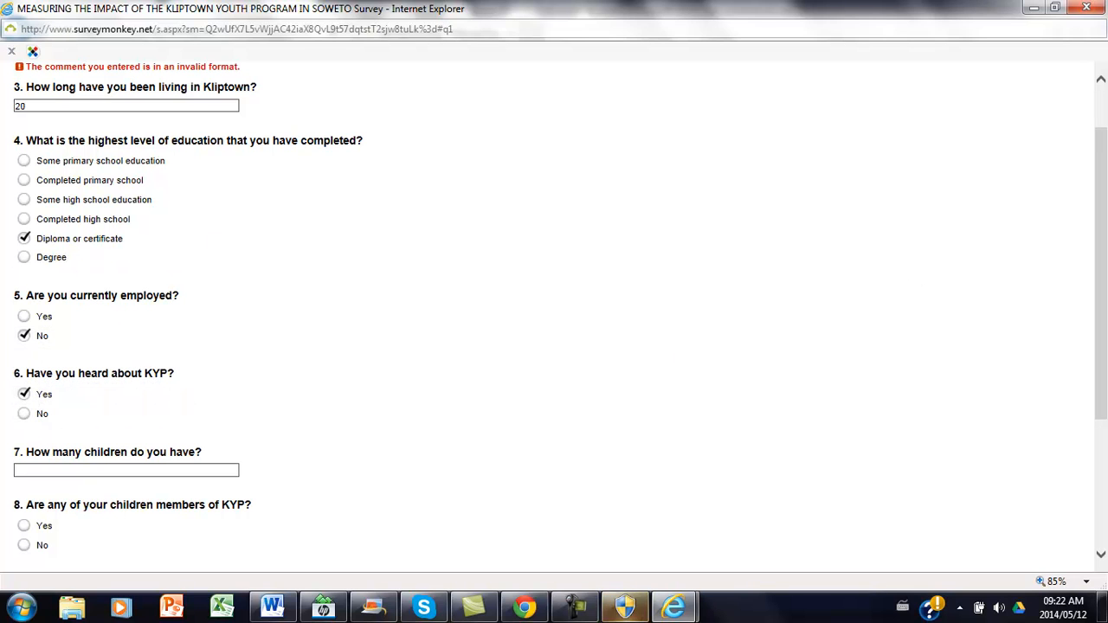
# Try to submit the demographic page with "3 children" as the answer to how many children the participant has.
pyautogui.click(1100, 555)
pyautogui.click(1102, 558)
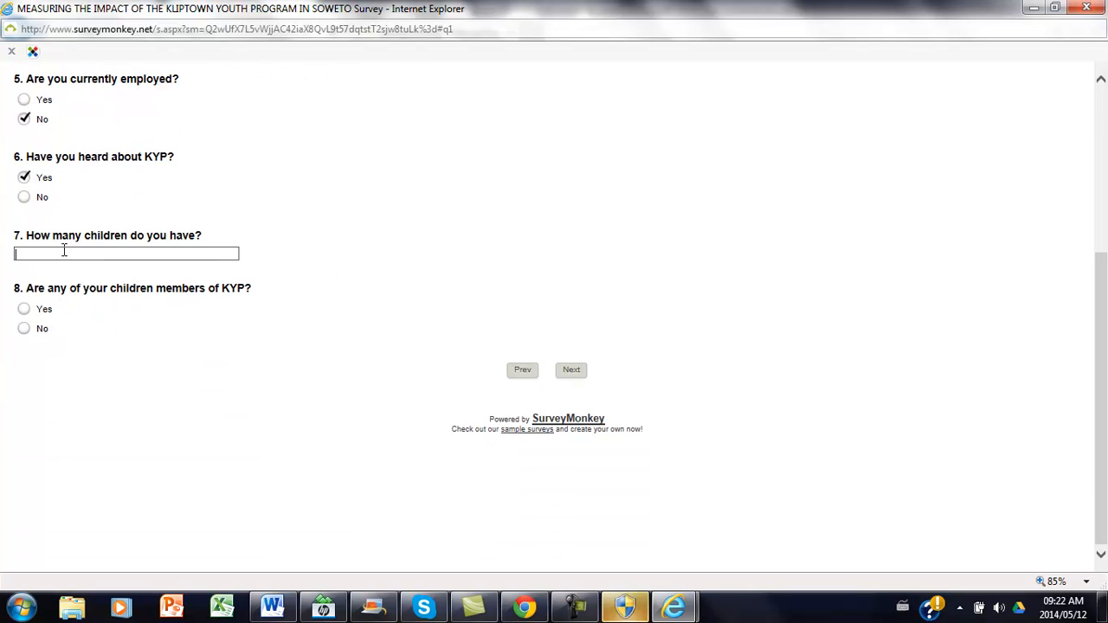
pyautogui.click(64, 252)
pyautogui.write('3')
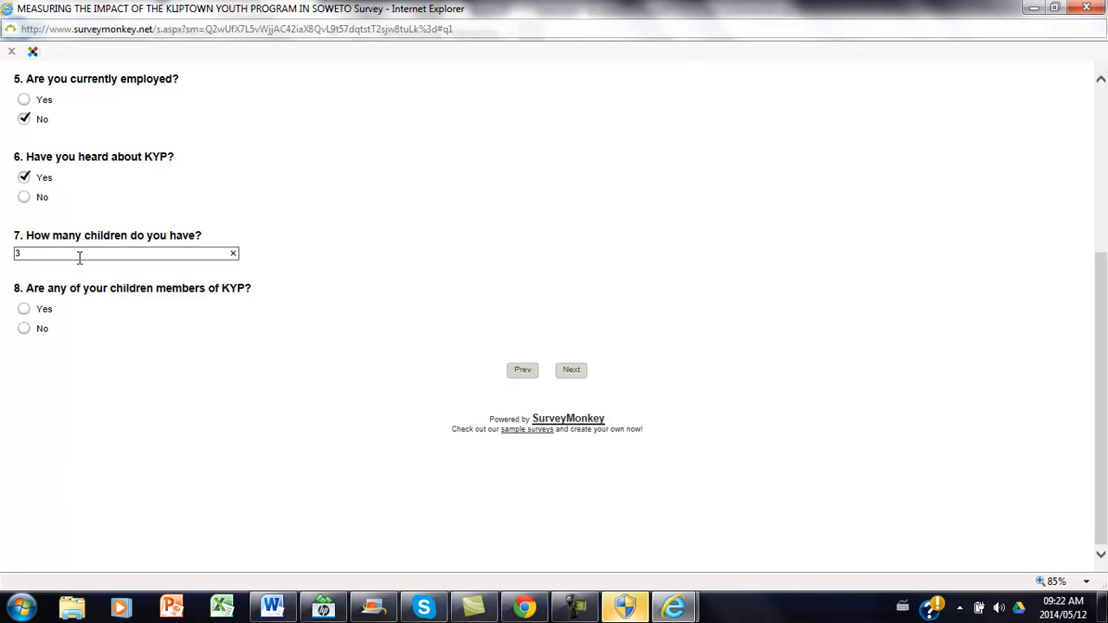
pyautogui.write(' children')
pyautogui.click(571, 371)
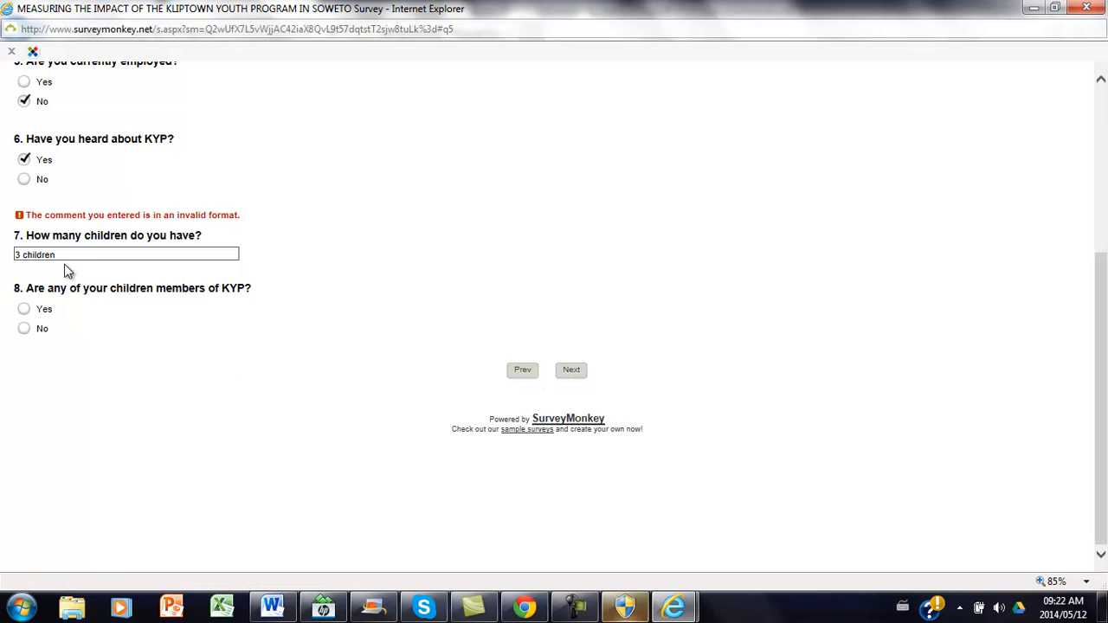
# Set the number of children to 1, answer Yes to children being KYP members, and continue to the general community questions.
pyautogui.moveTo(68, 256); pyautogui.dragTo(4, 251)
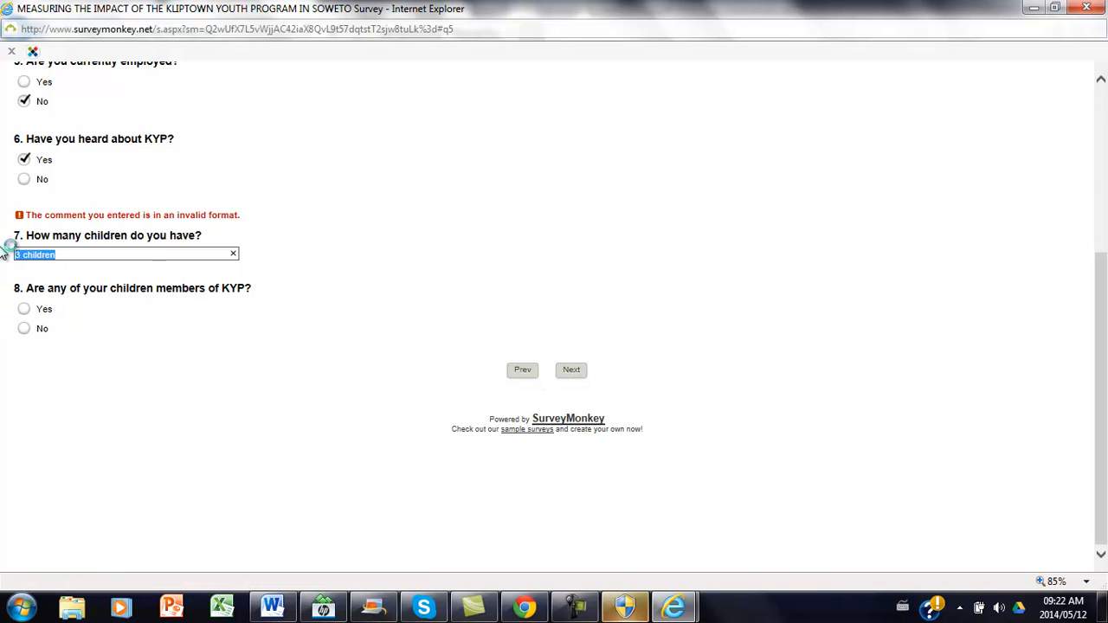
pyautogui.press('BackSpace')
pyautogui.write('1')
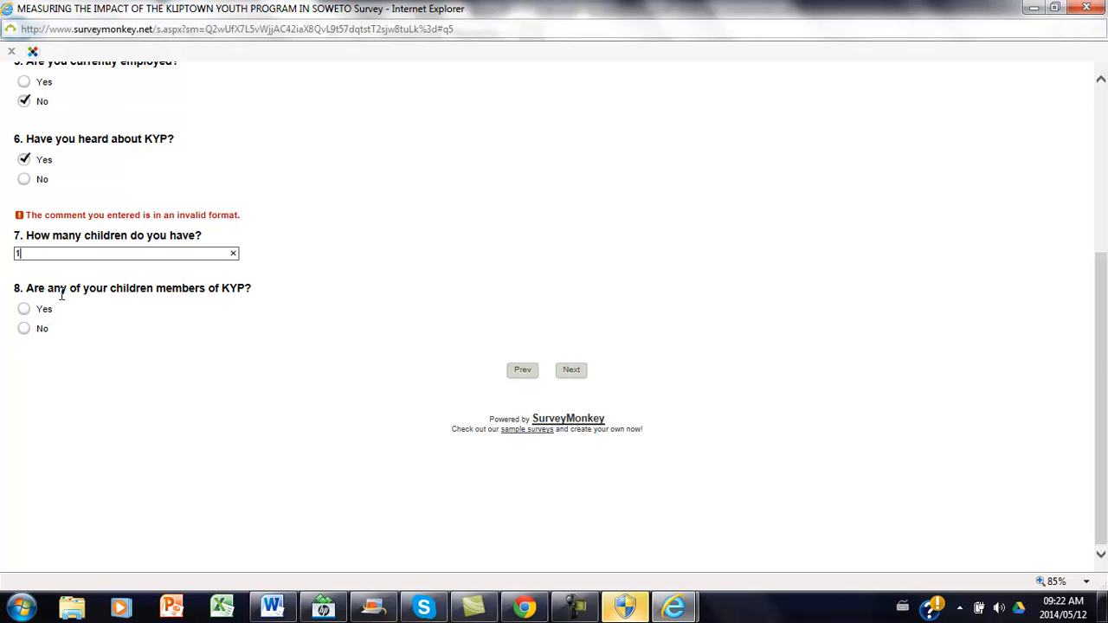
pyautogui.click(23, 312)
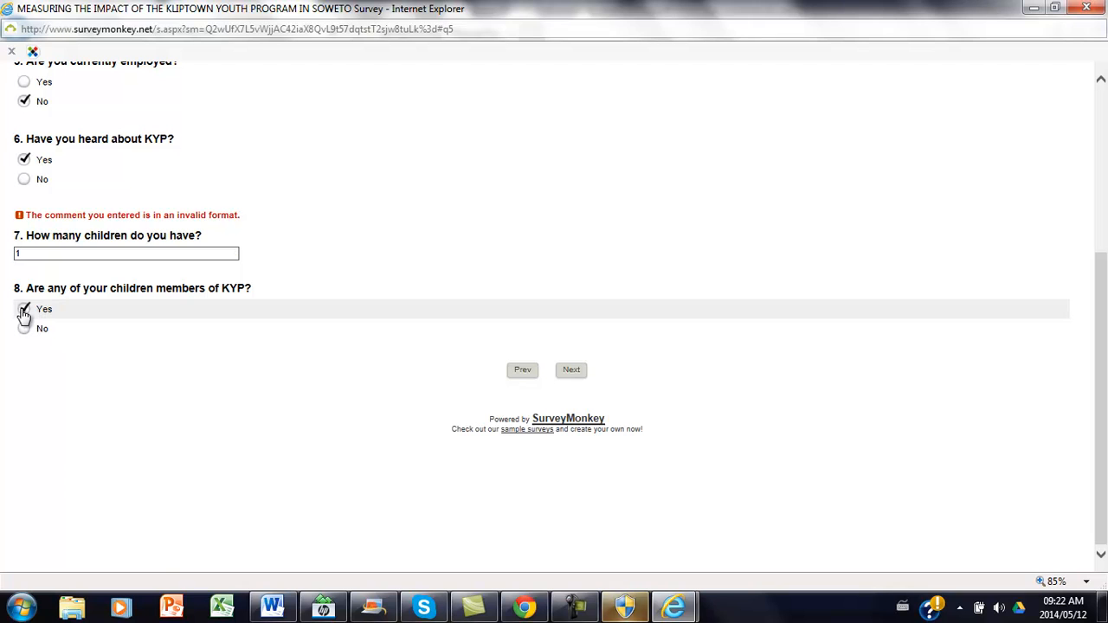
pyautogui.click(576, 376)
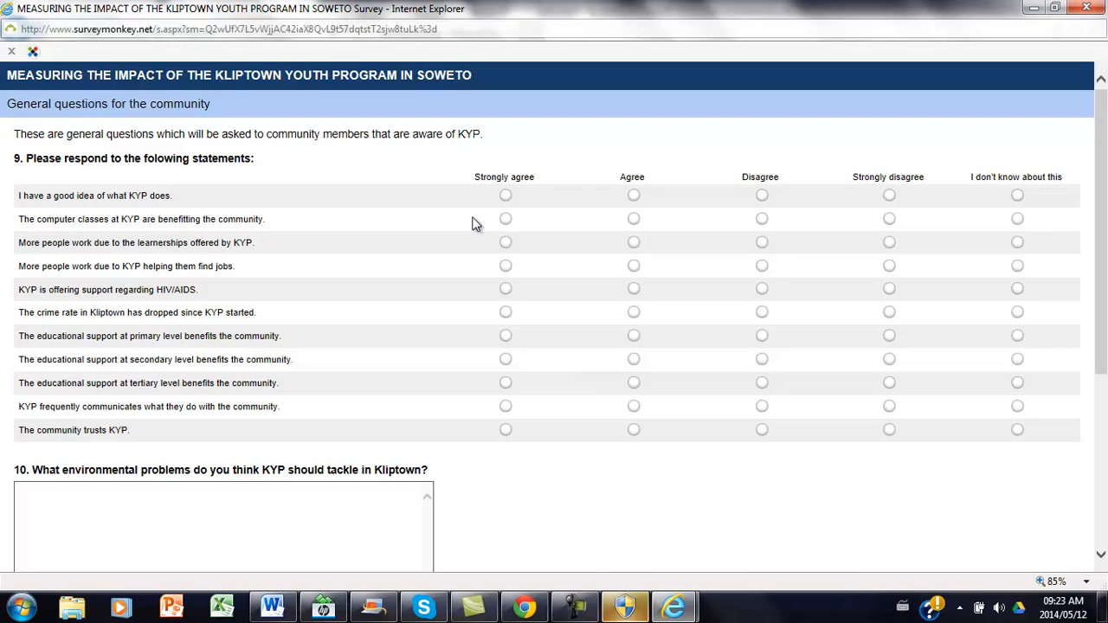
# Rate the first six community statements Strongly agree, I don't know about this, Strongly disagree, Disagree, Agree and Strongly agree, in that order.
pyautogui.click(505, 196)
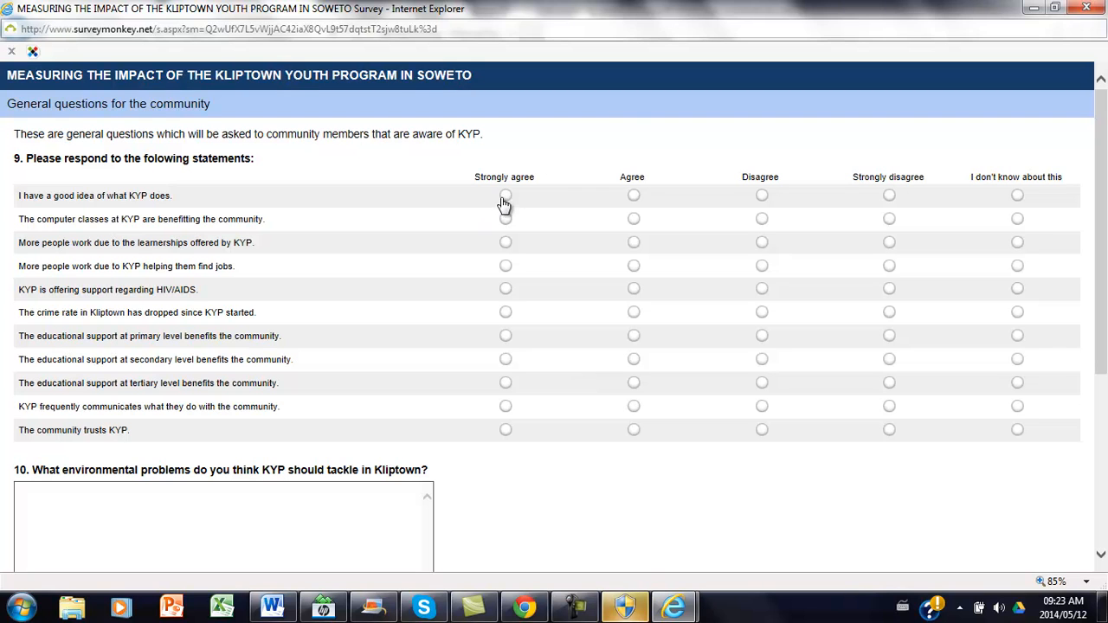
pyautogui.click(1017, 219)
pyautogui.click(889, 243)
pyautogui.click(761, 266)
pyautogui.click(634, 288)
pyautogui.click(507, 314)
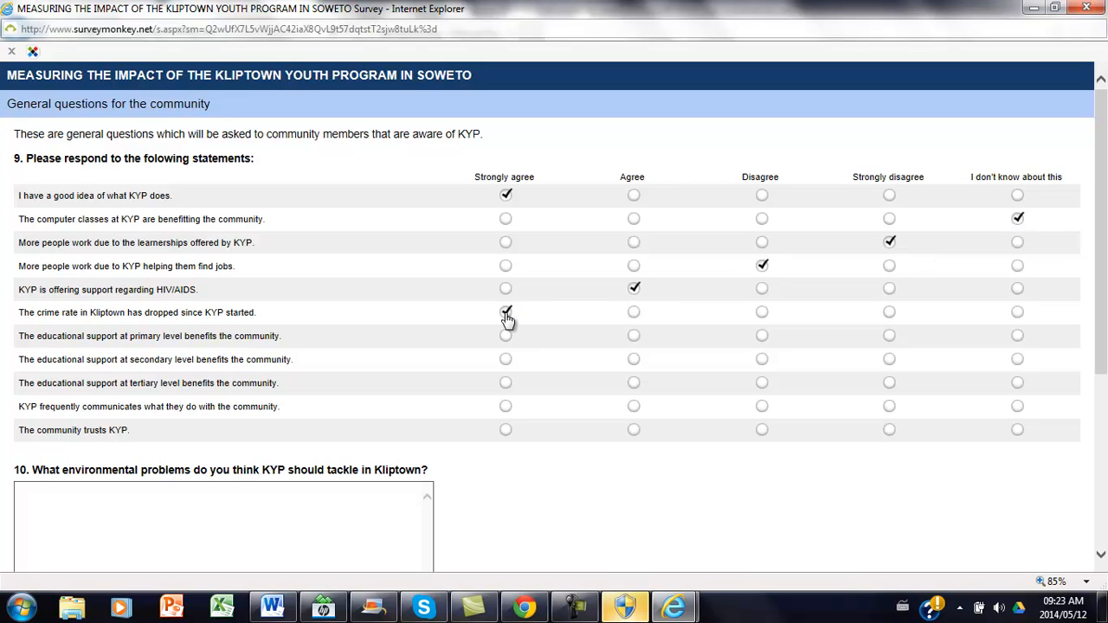
# Mark Strongly agree for the three educational support statements, Agree for KYP communicating frequently, and Strongly disagree for the community trusting KYP.
pyautogui.click(508, 338)
pyautogui.click(507, 361)
pyautogui.click(505, 382)
pyautogui.click(633, 406)
pyautogui.click(889, 430)
# Answer the environmental problems question with "This is where you put the actual answer from the community member" and continue to the following page.
pyautogui.click(54, 505)
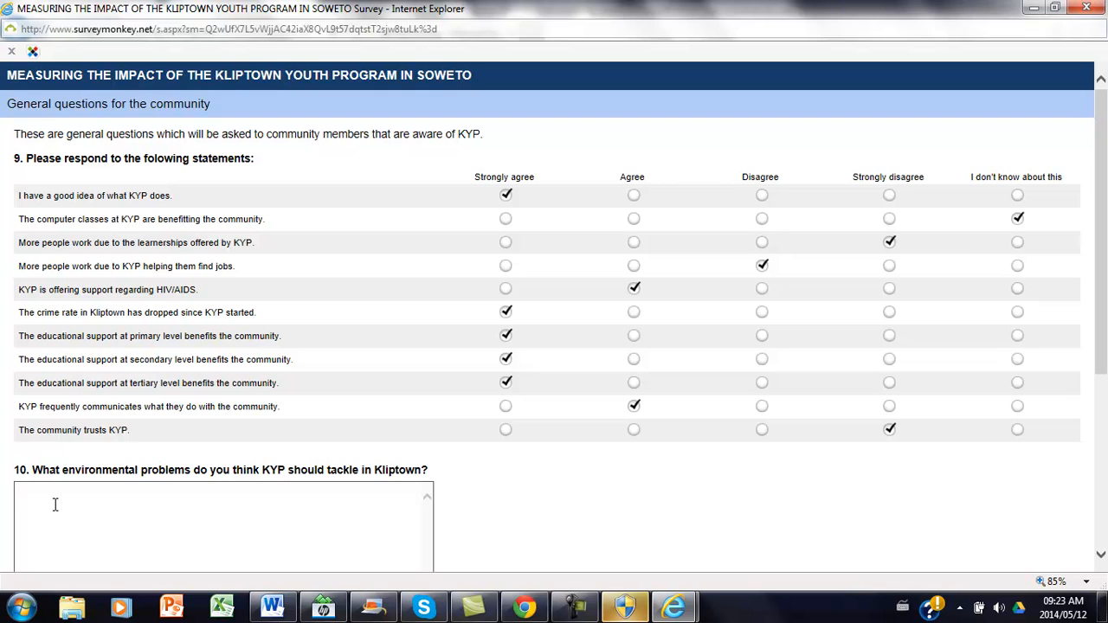
pyautogui.write('This is where you a')
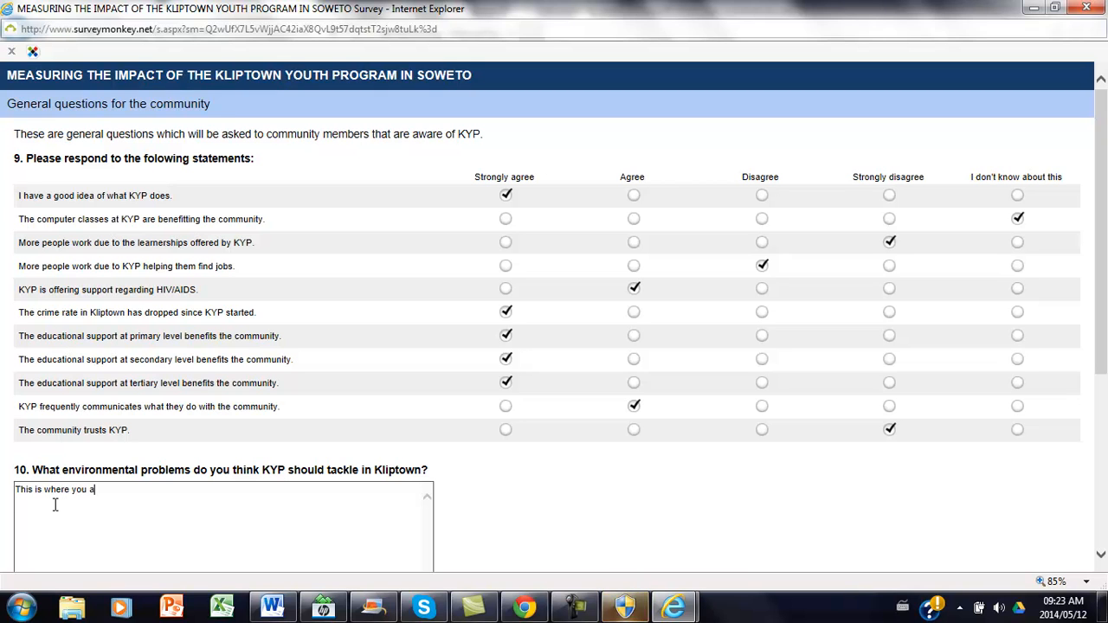
pyautogui.press('BackSpace')
pyautogui.write('put the ac')
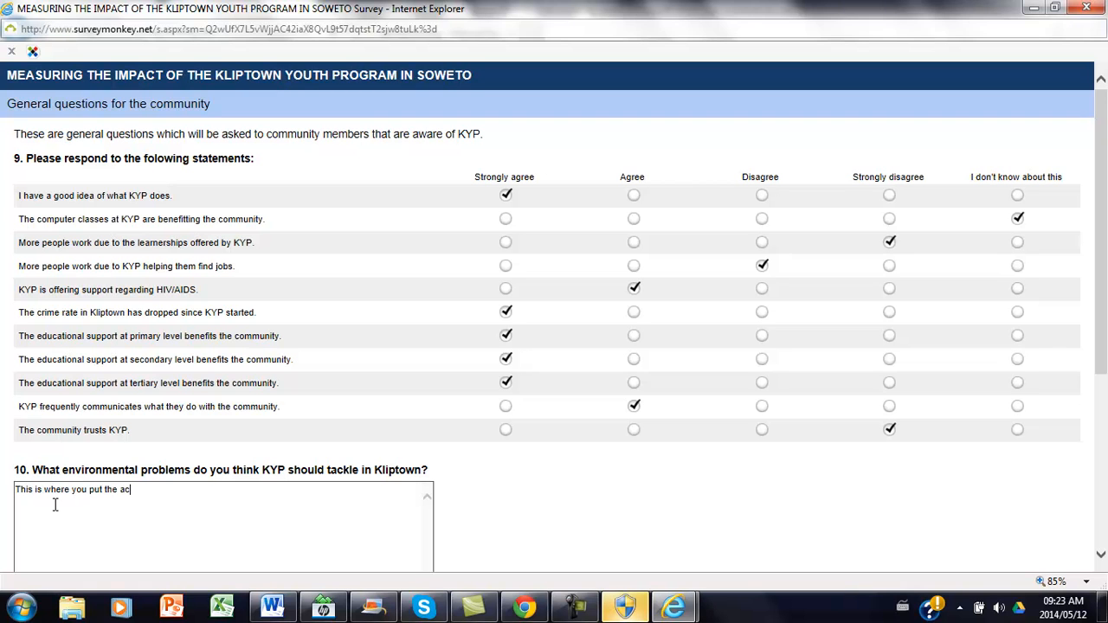
pyautogui.write('tual answer from the commu')
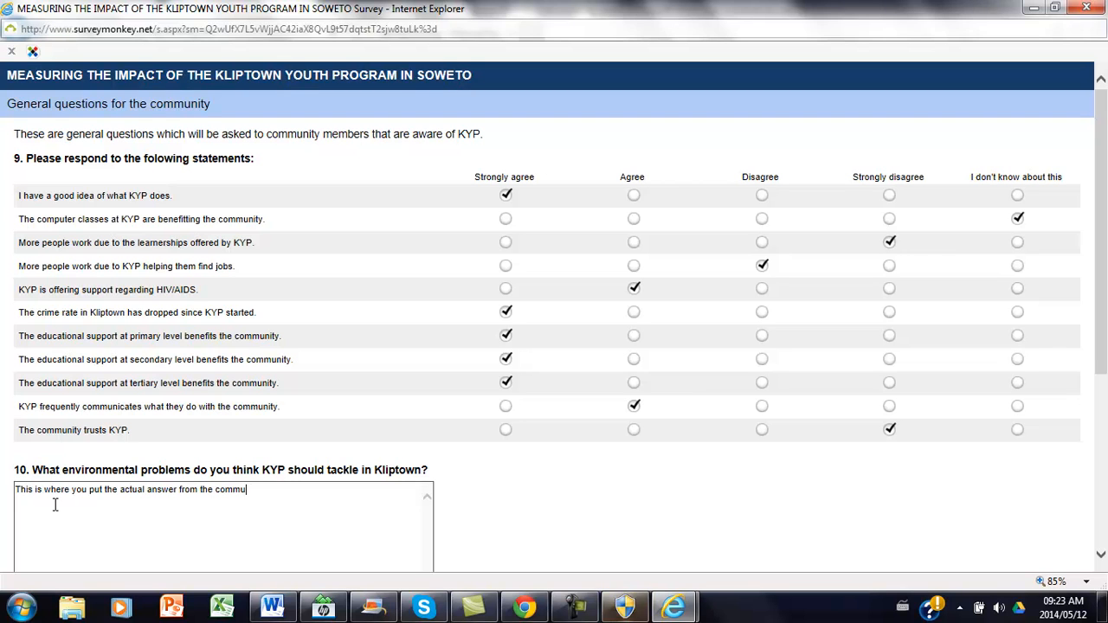
pyautogui.write('nity member')
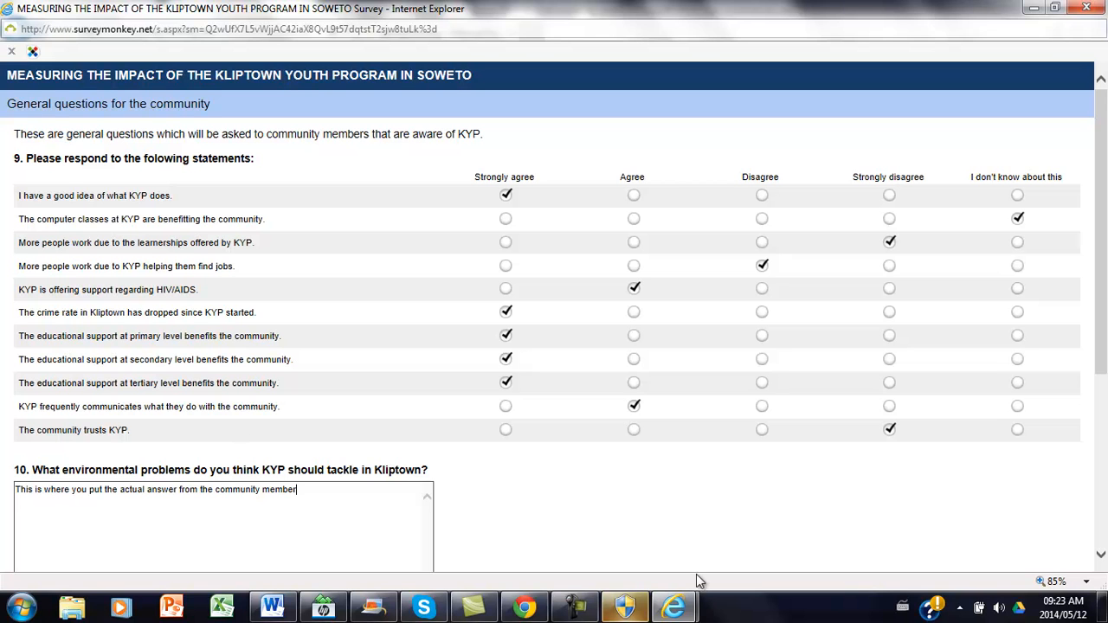
pyautogui.click(1100, 559)
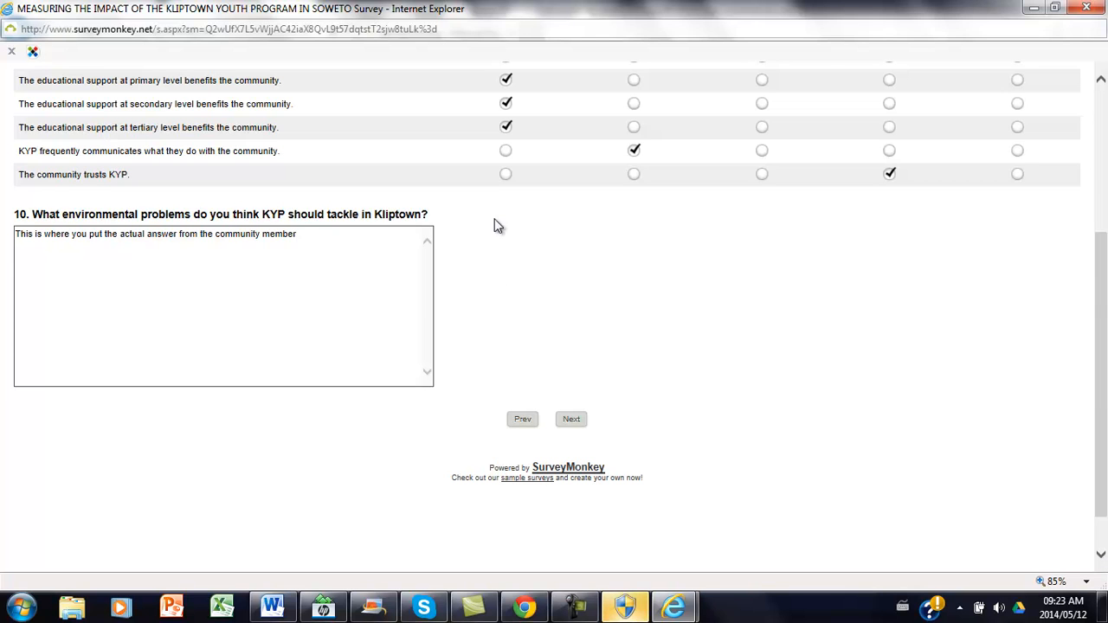
pyautogui.click(573, 420)
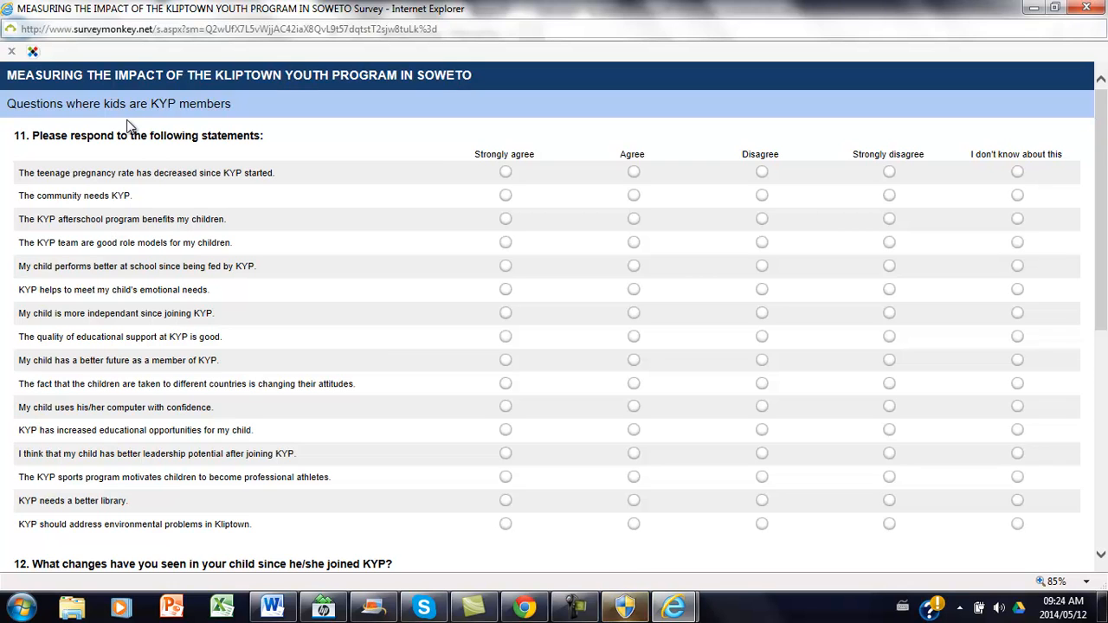
# Rate the first six statements of question 11 alternately Agree and Strongly agree, starting with Agree for the decreased teenage pregnancy rate.
pyautogui.click(633, 173)
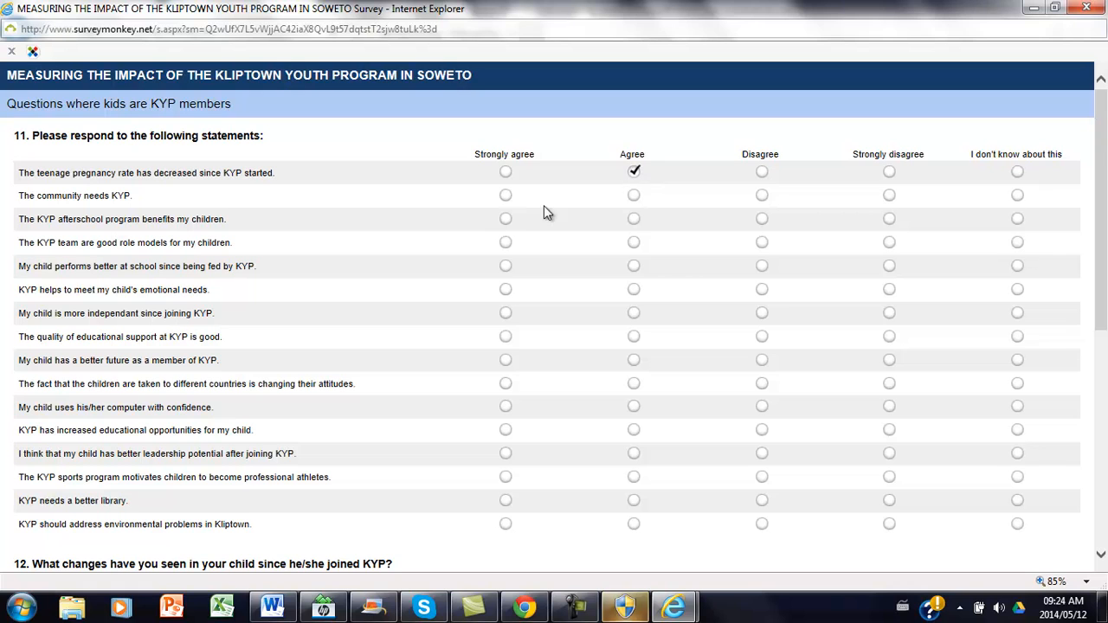
pyautogui.click(505, 194)
pyautogui.click(633, 219)
pyautogui.click(506, 241)
pyautogui.click(633, 265)
pyautogui.click(505, 289)
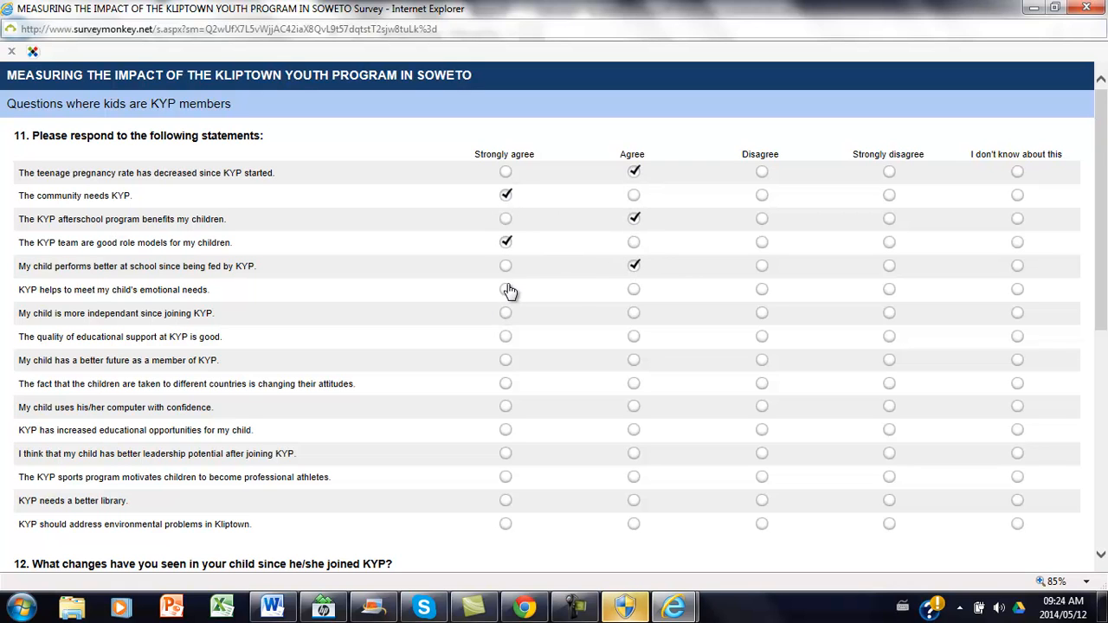
# Rate the remaining ten statements of question 11 alternately, starting with Agree for the child's independence and ending with Strongly agree for addressing environmental problems.
pyautogui.click(634, 313)
pyautogui.click(505, 336)
pyautogui.click(634, 359)
pyautogui.click(506, 383)
pyautogui.click(633, 406)
pyautogui.click(506, 430)
pyautogui.click(634, 453)
pyautogui.click(506, 476)
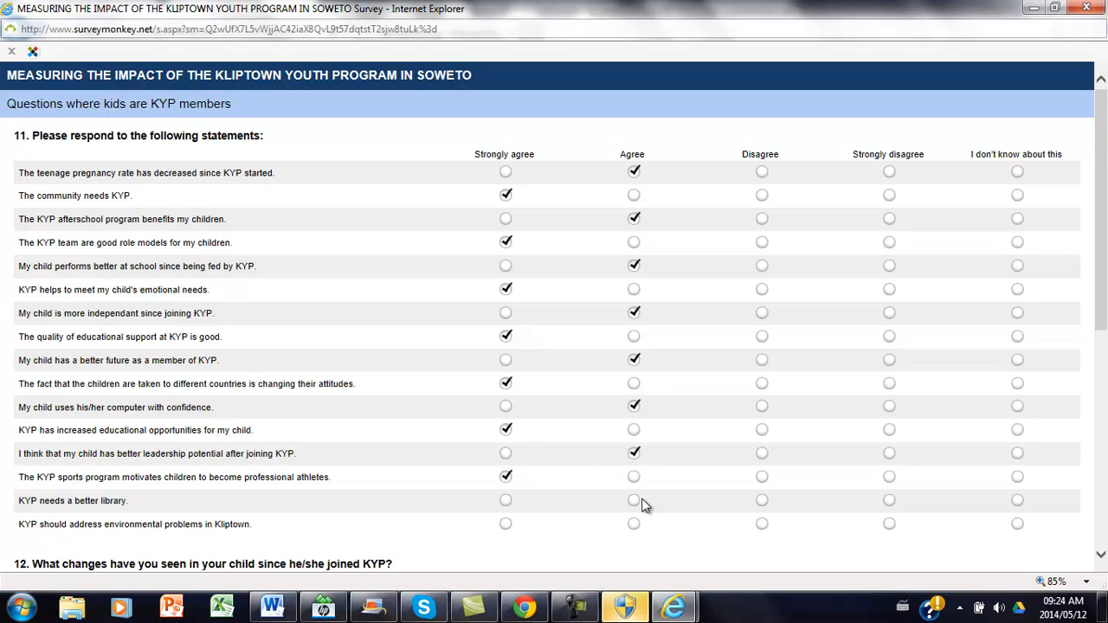
pyautogui.click(634, 500)
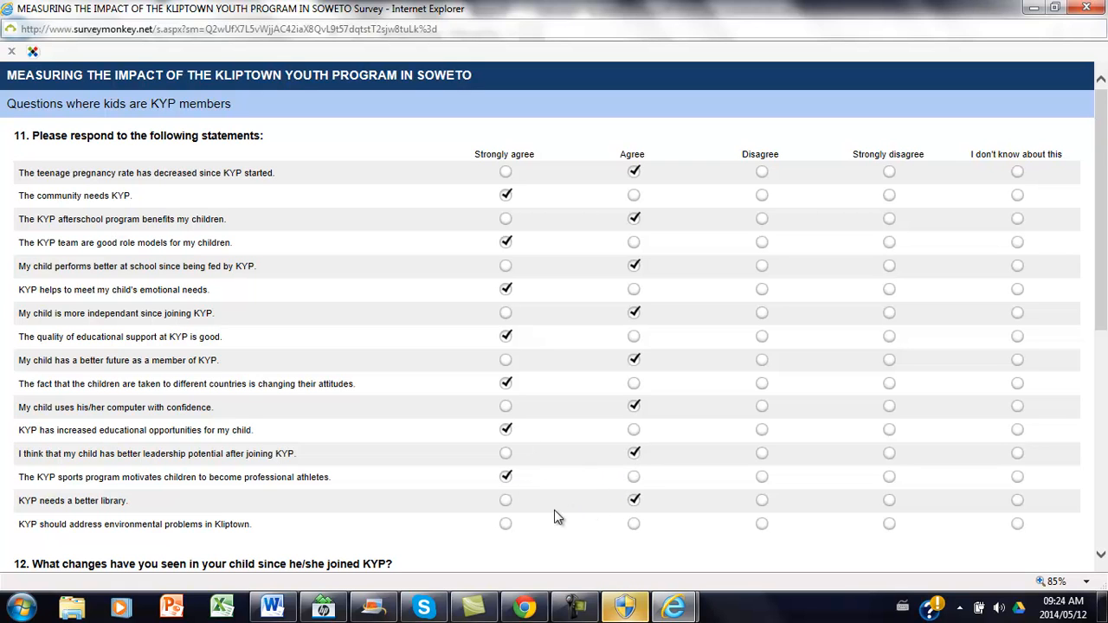
pyautogui.click(506, 524)
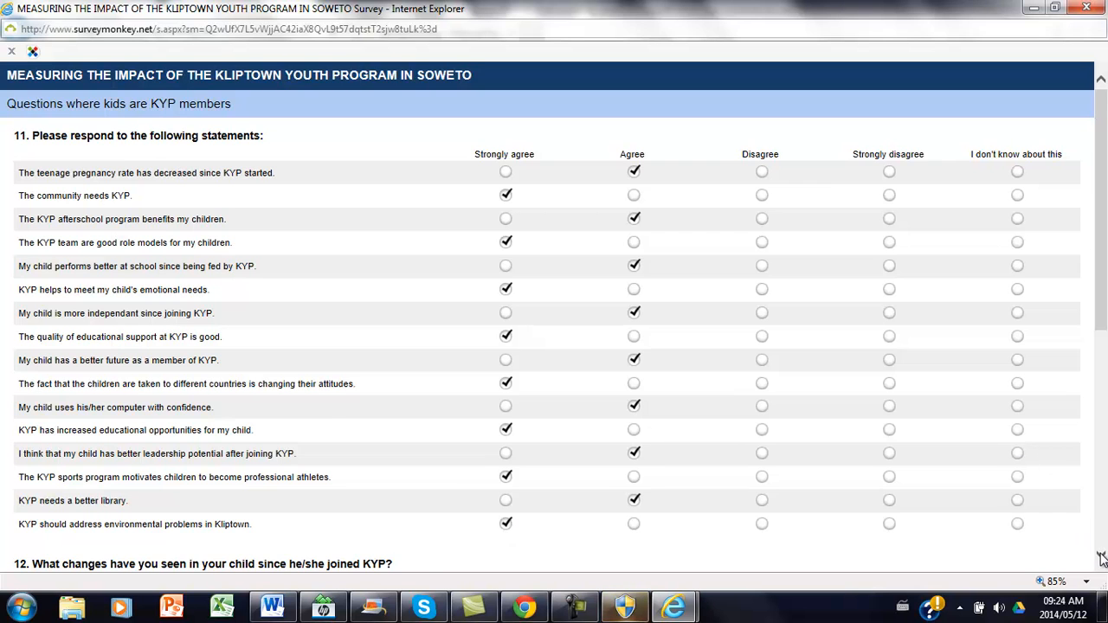
# Answer the question on changes seen in the child with "Type what change people saw in their kids".
pyautogui.scroll(-4, 1101, 554)
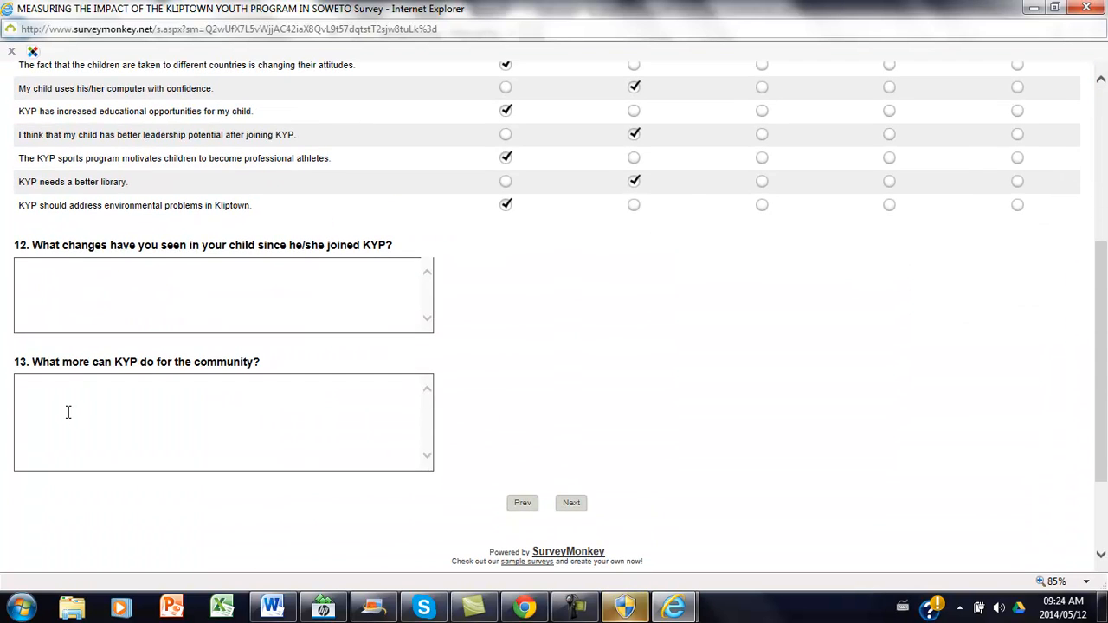
pyautogui.write('Type')
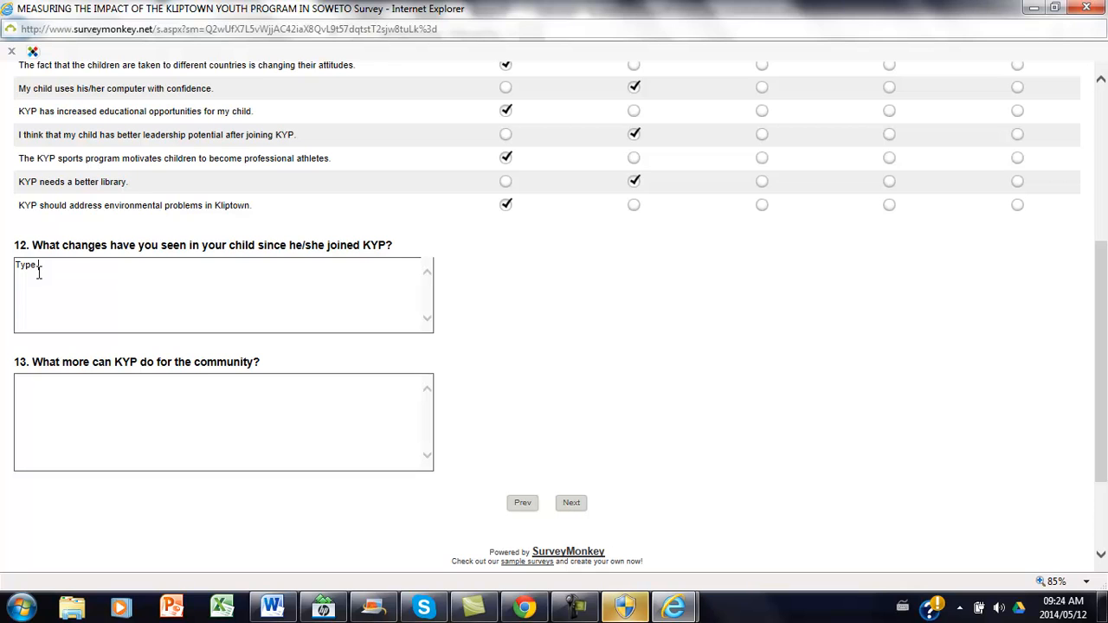
pyautogui.write(' what change ')
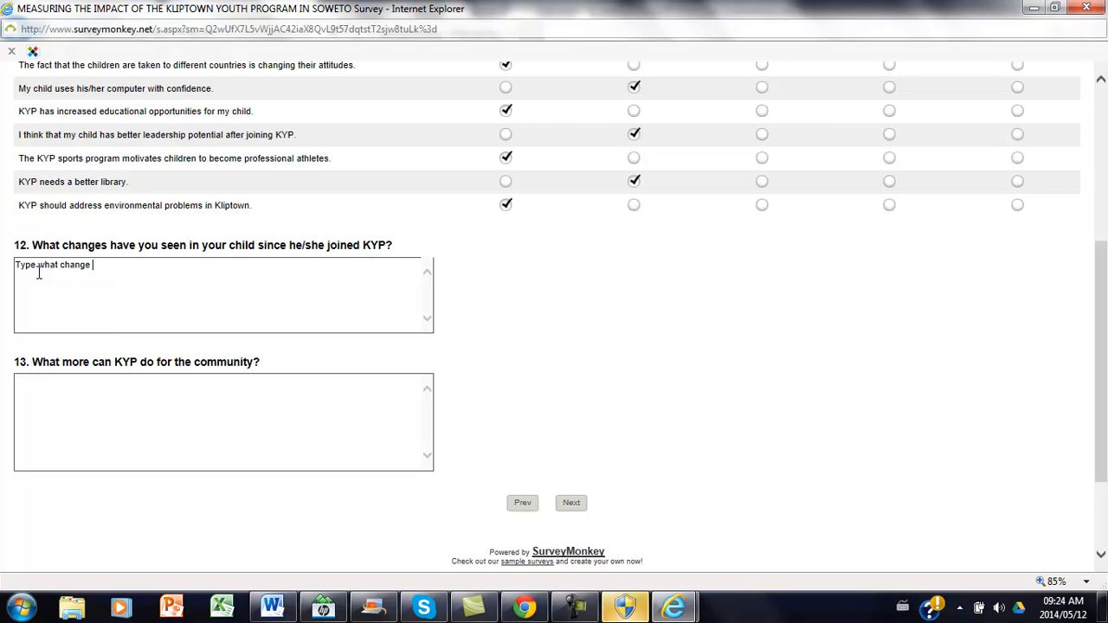
pyautogui.write('people ')
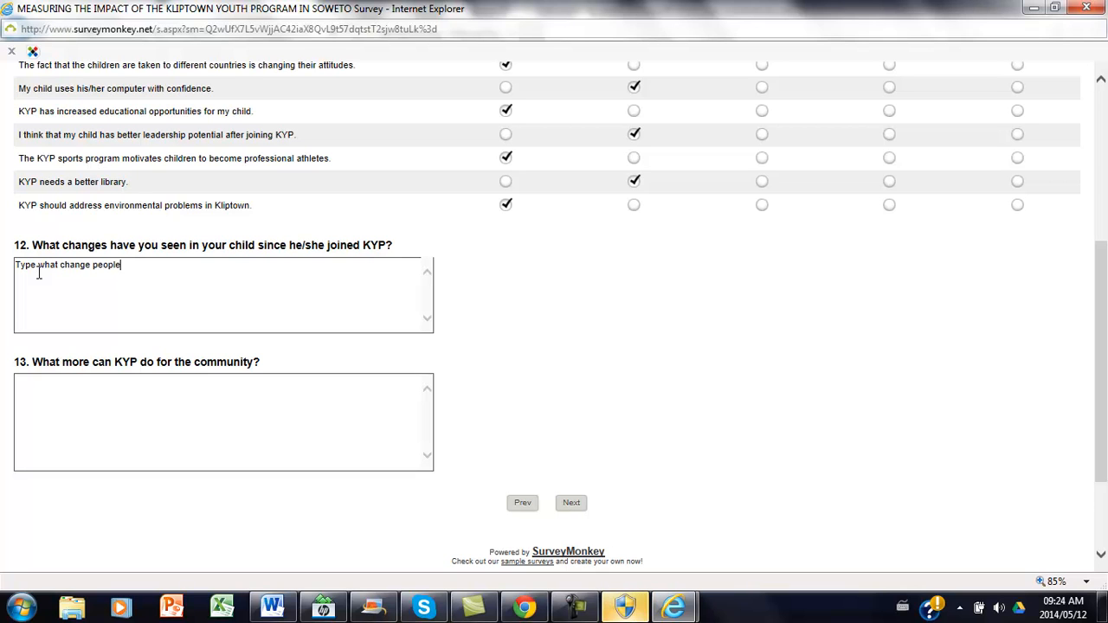
pyautogui.write('saw in their ')
pyautogui.write('kids')
pyautogui.write('Any further')
pyautogui.write(' re')
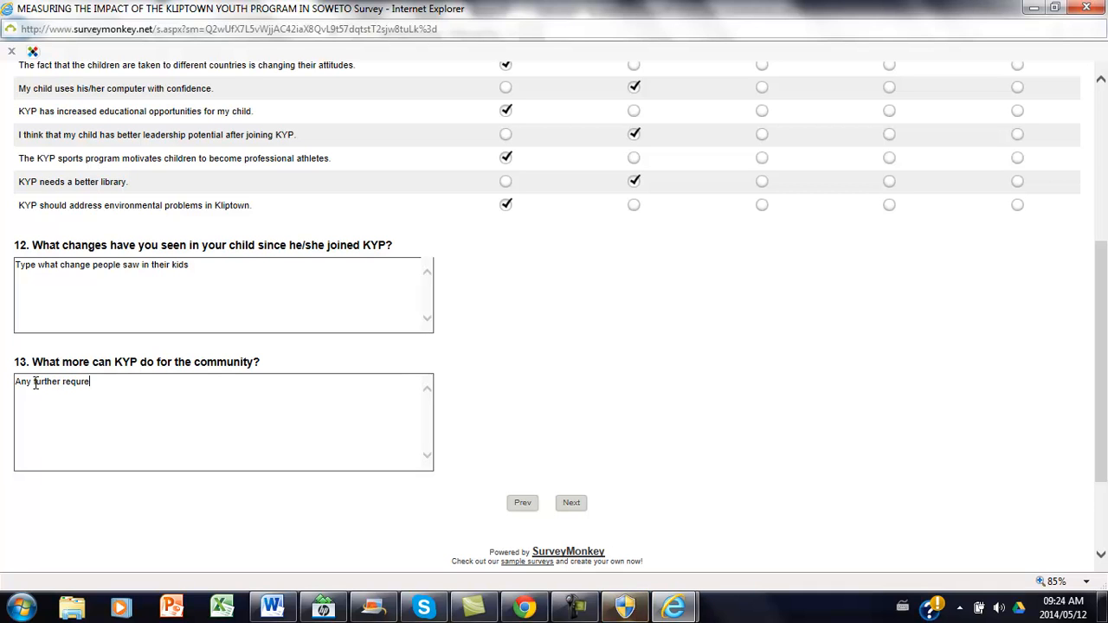
pyautogui.press('BackSpace')
pyautogui.press('BackSpace')
pyautogui.write('irement')
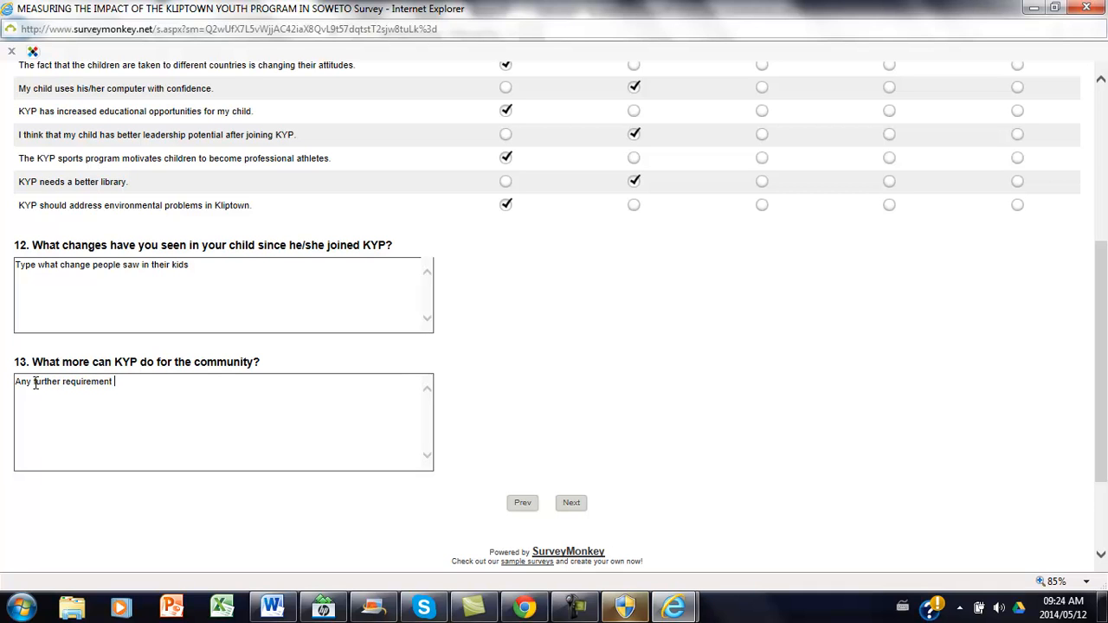
pyautogui.write('s that the comm')
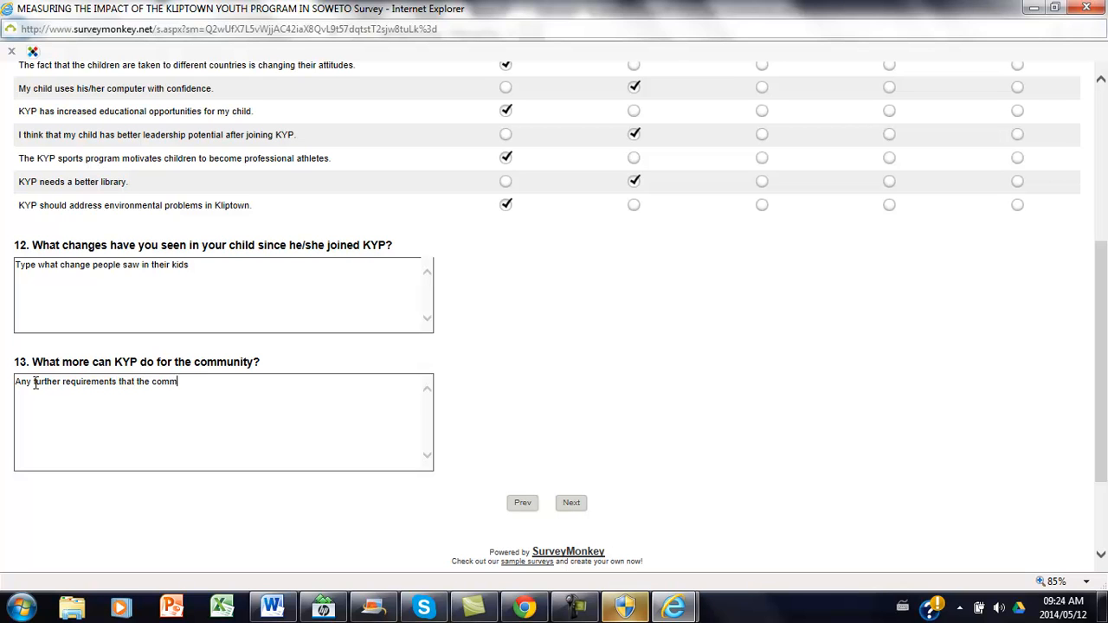
pyautogui.write('unity may ')
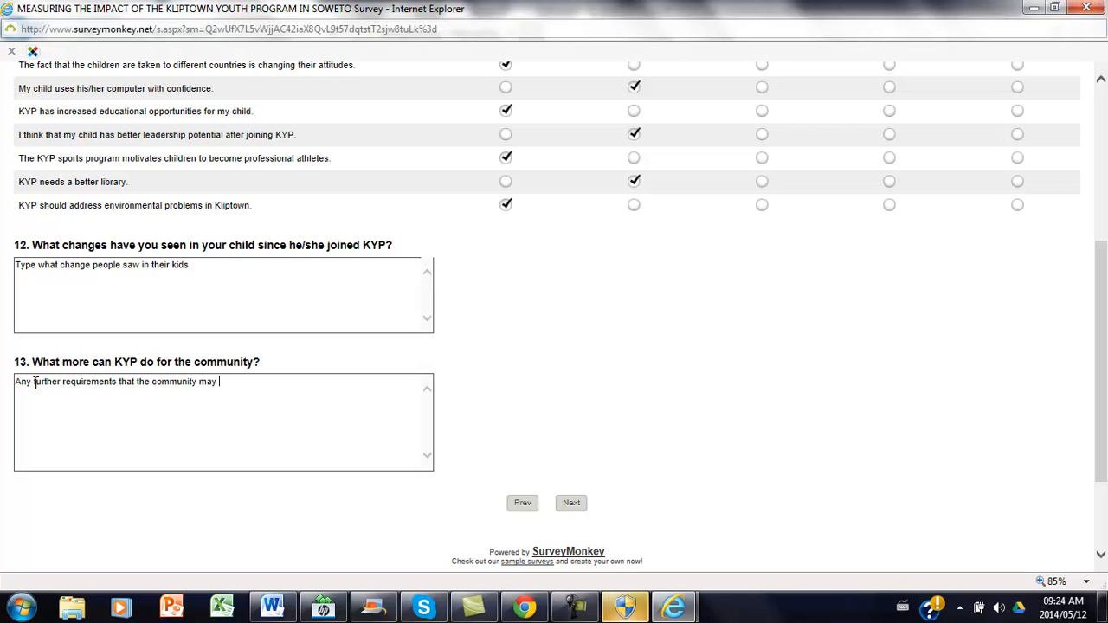
pyautogui.write('have.')
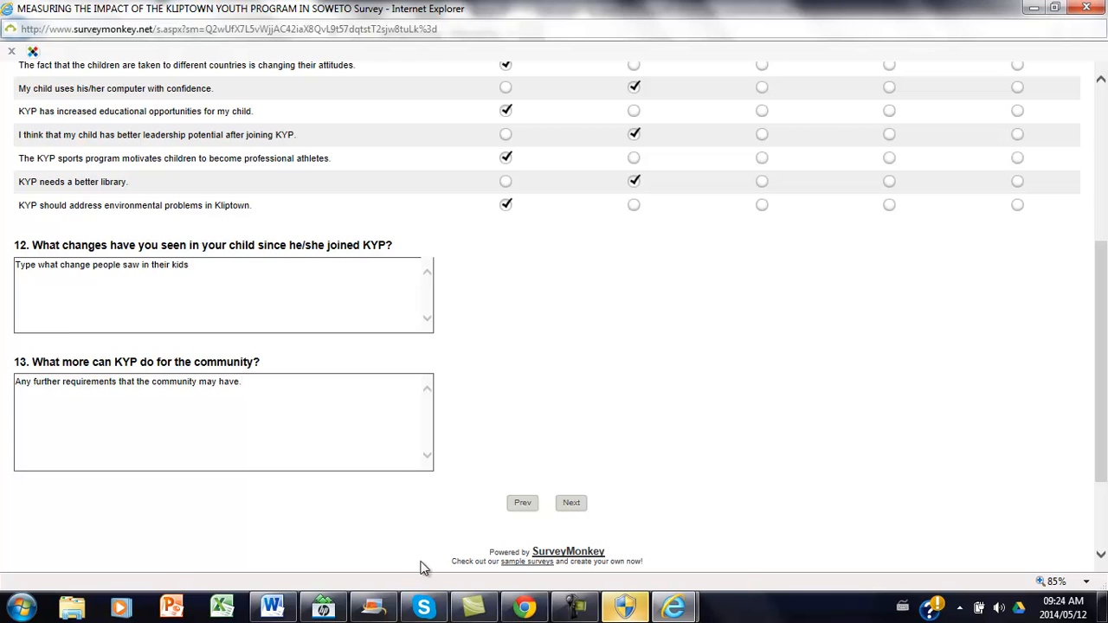
# Answer what more KYP can do with "Any further requirements that the community may have." and continue to the following page.
pyautogui.click(572, 504)
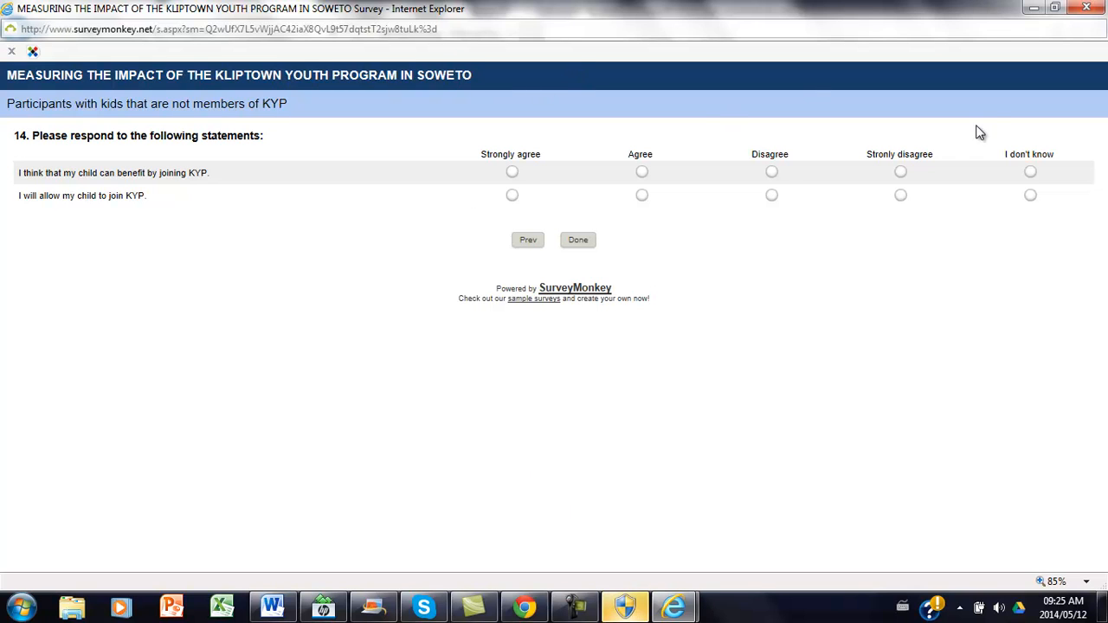
# Mark Strongly agree for both statements about the child benefiting from and joining KYP, and finish the survey response.
pyautogui.click(514, 173)
pyautogui.click(512, 196)
pyautogui.click(574, 244)
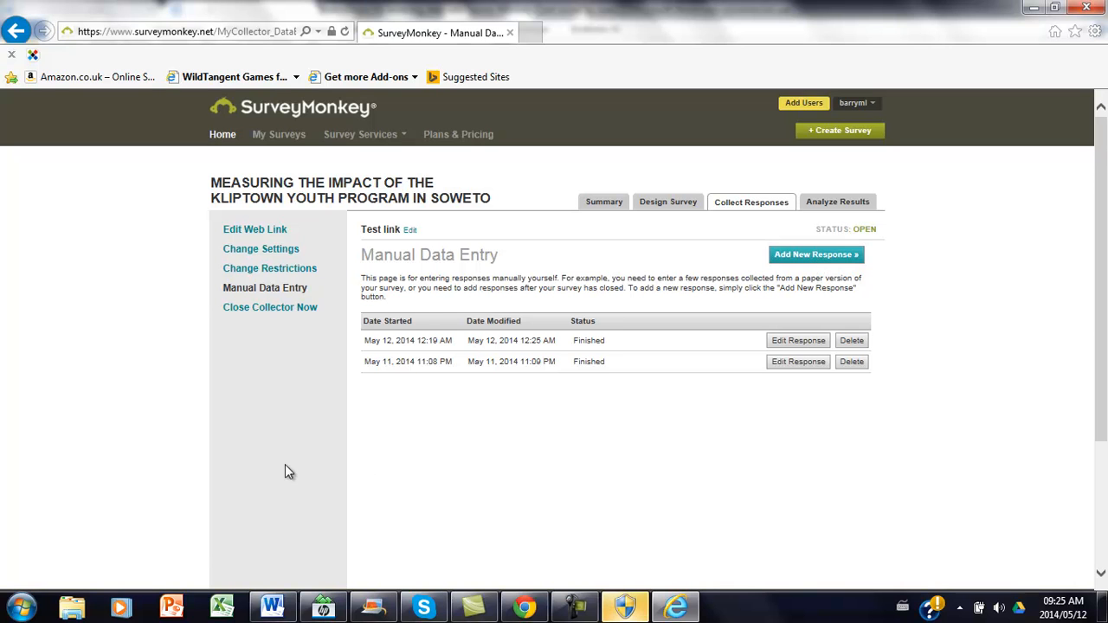
# Switch to the Word instructions document and review the data entry steps from signing in through repeating the entry for each questionnaire.
pyautogui.click(272, 608)
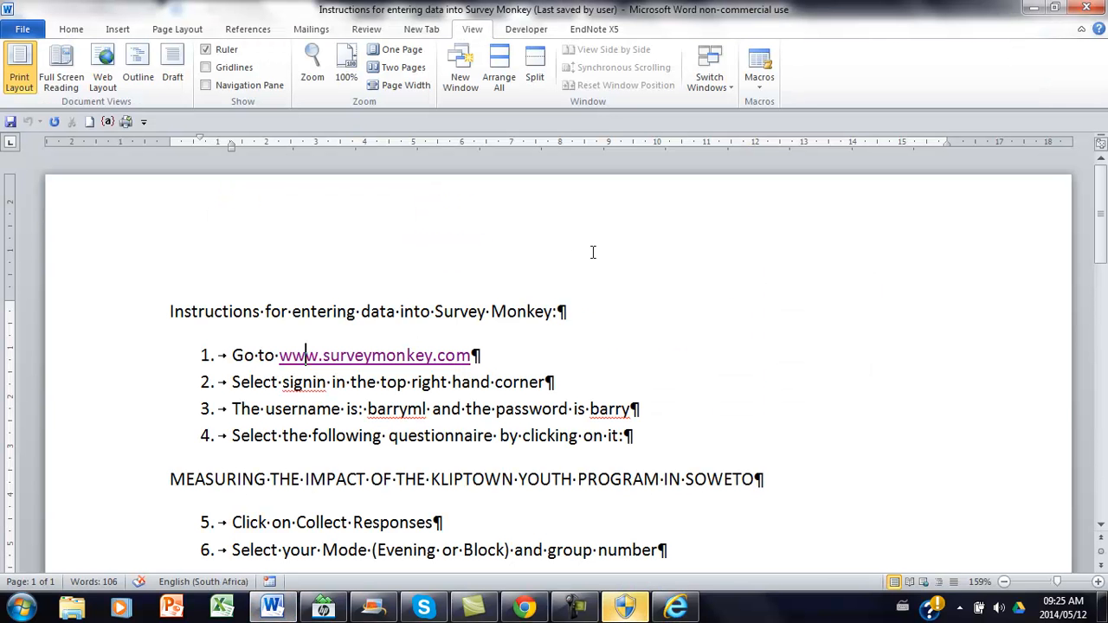
pyautogui.click(1100, 525)
pyautogui.scroll(-5, 1101, 525)
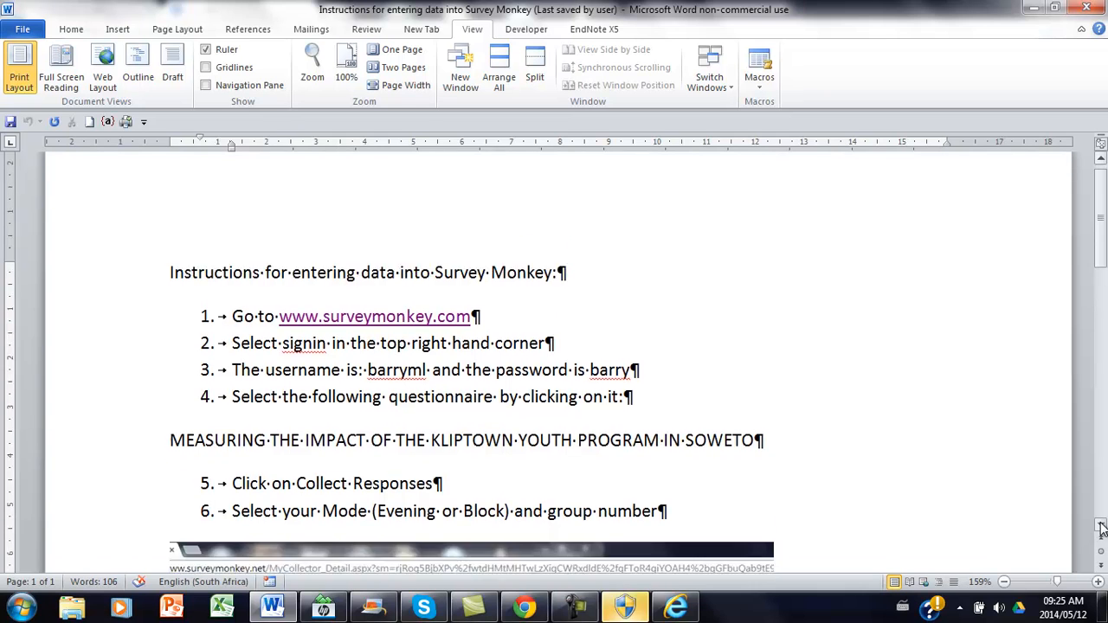
pyautogui.scroll(-2, 1101, 528)
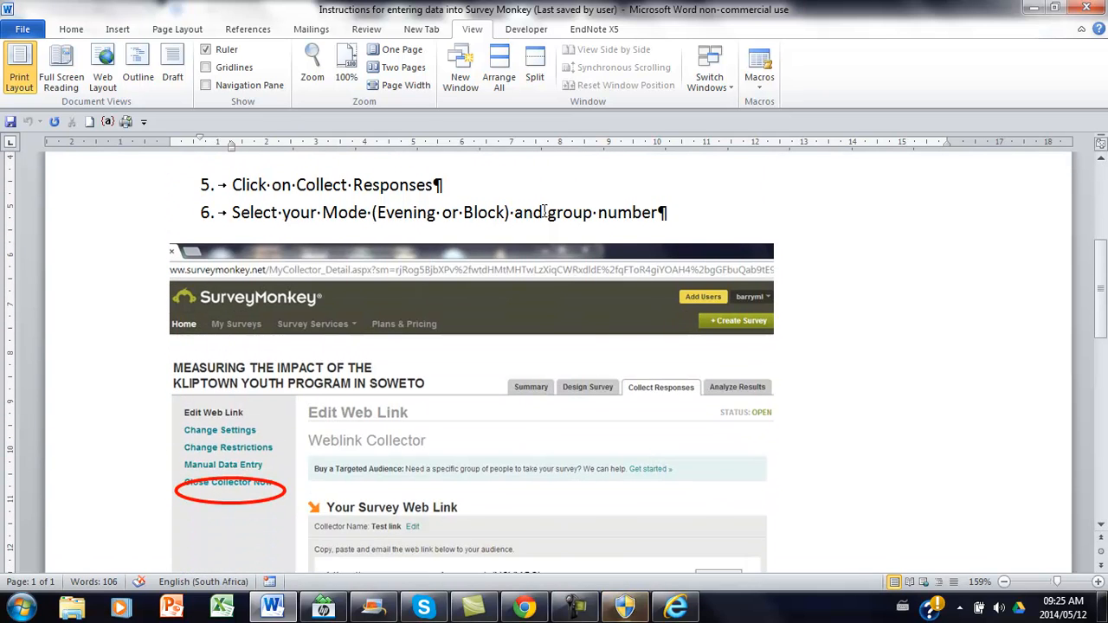
pyautogui.scroll(-4, 1100, 526)
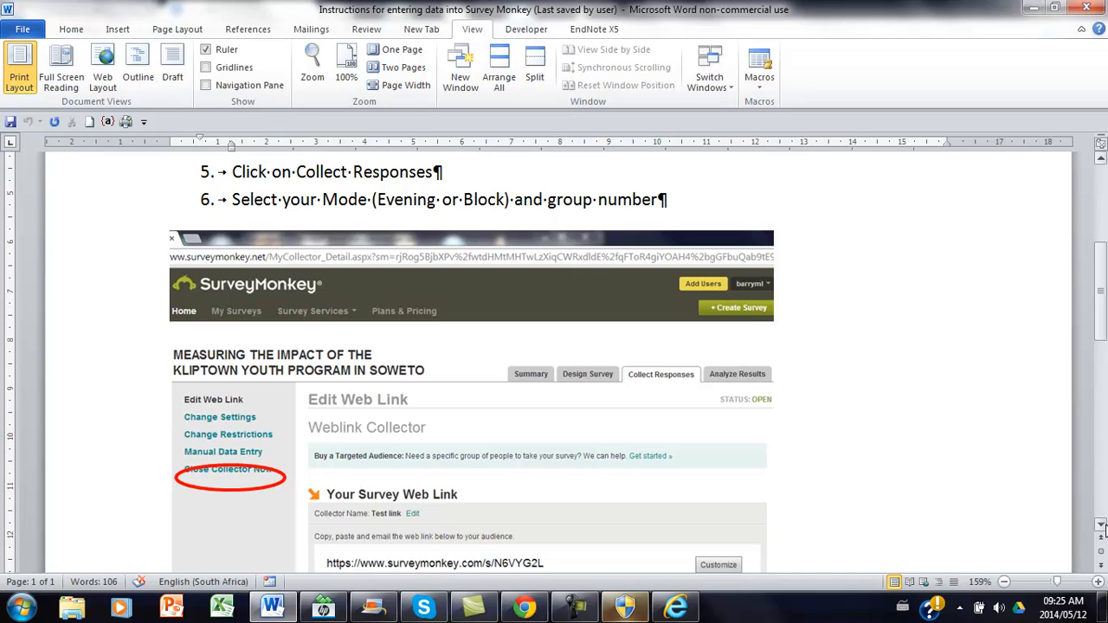
pyautogui.scroll(-6, 1103, 530)
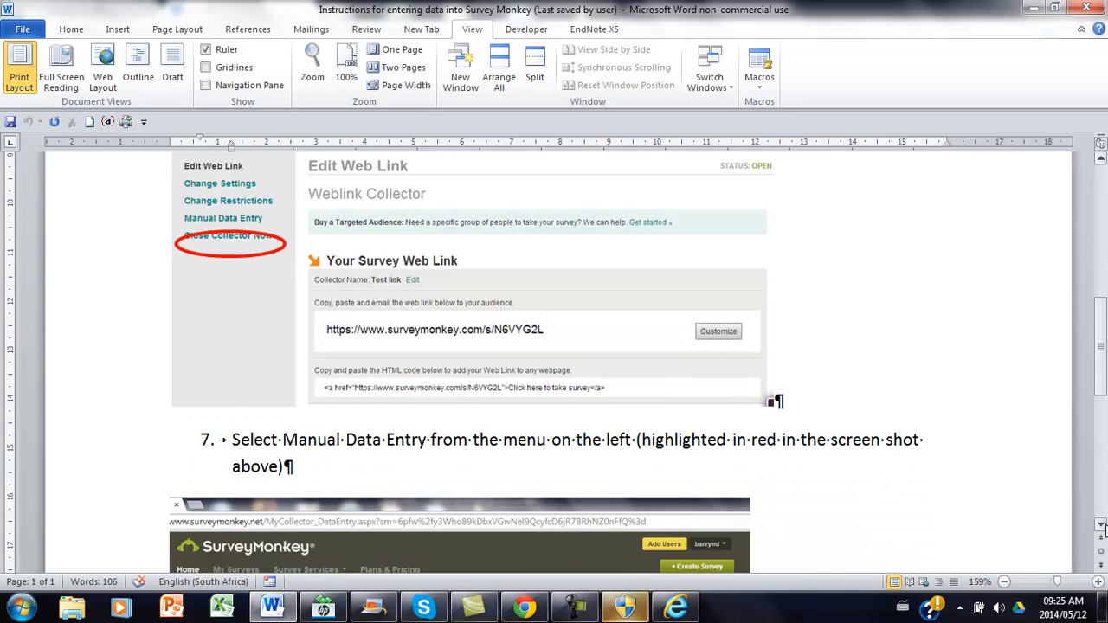
pyautogui.scroll(-5, 1103, 530)
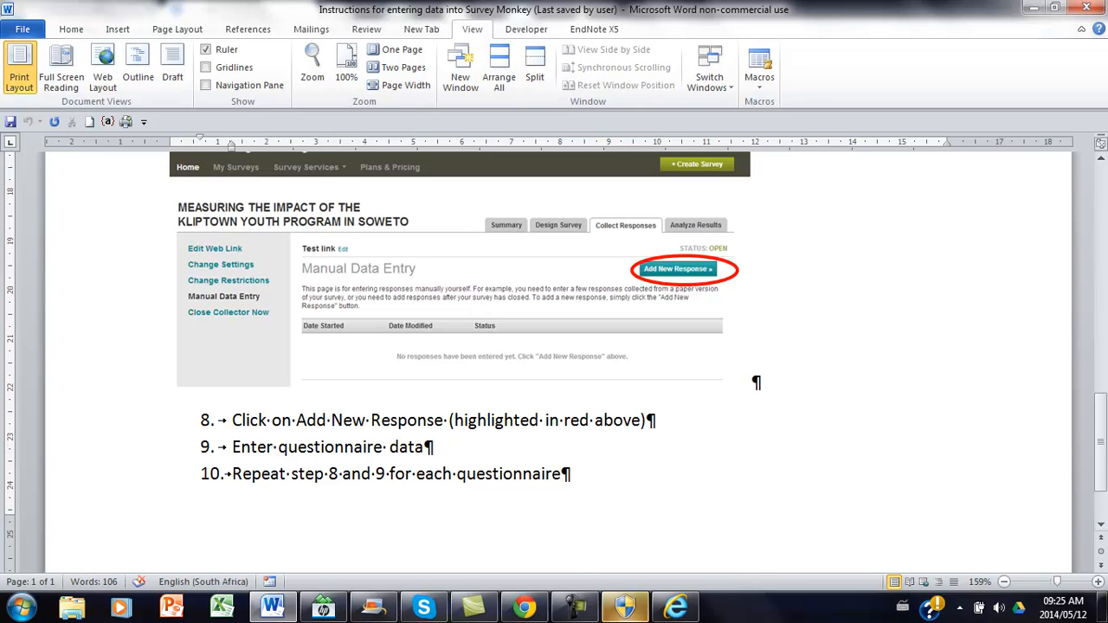
pyautogui.click(573, 610)
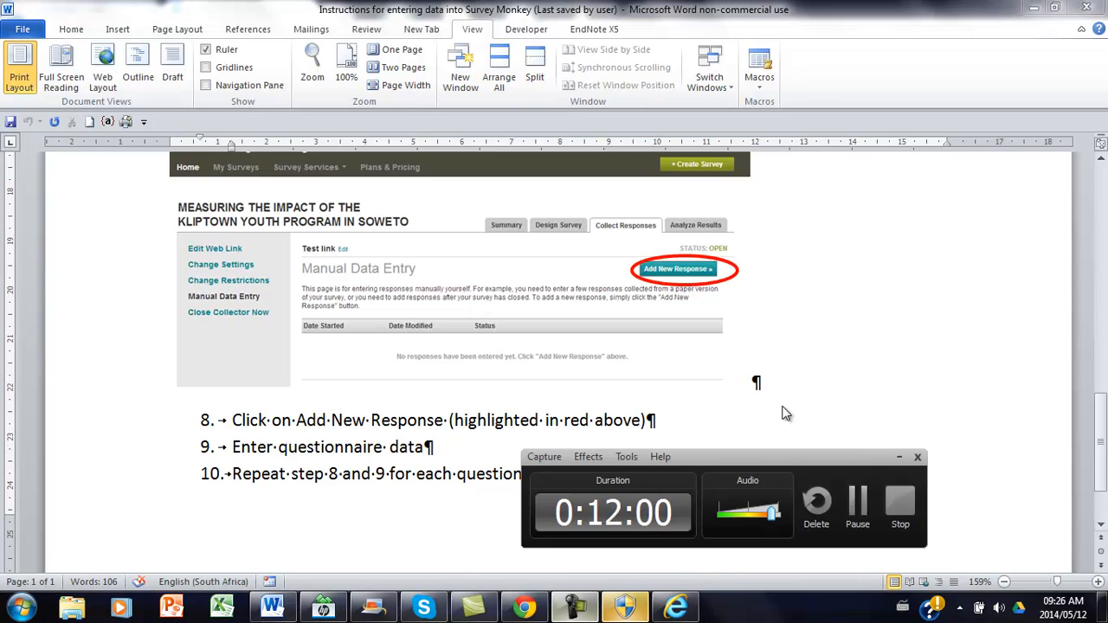